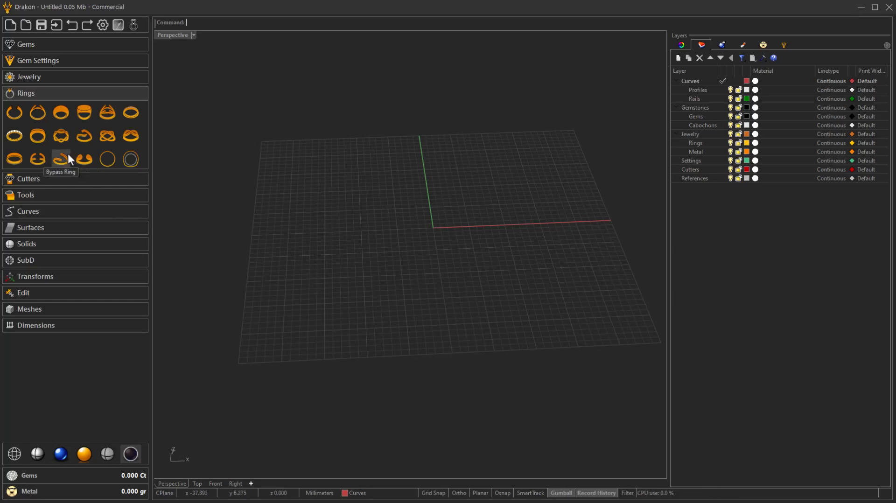
Create a braid ring from gallery preset 002 and change its profile to 002.
click(63, 139)
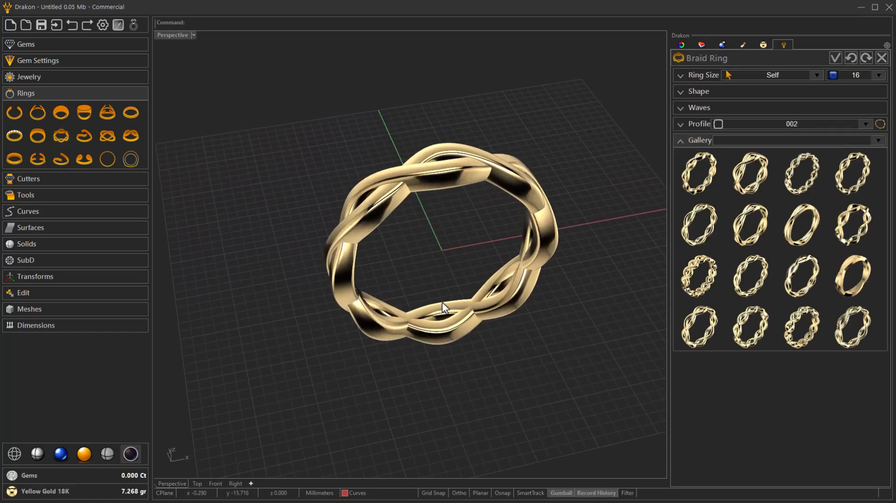
click(785, 258)
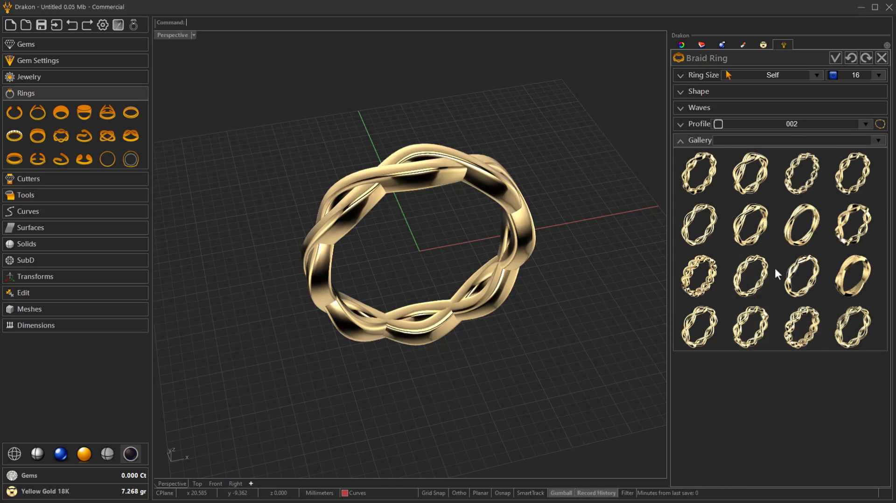
click(752, 183)
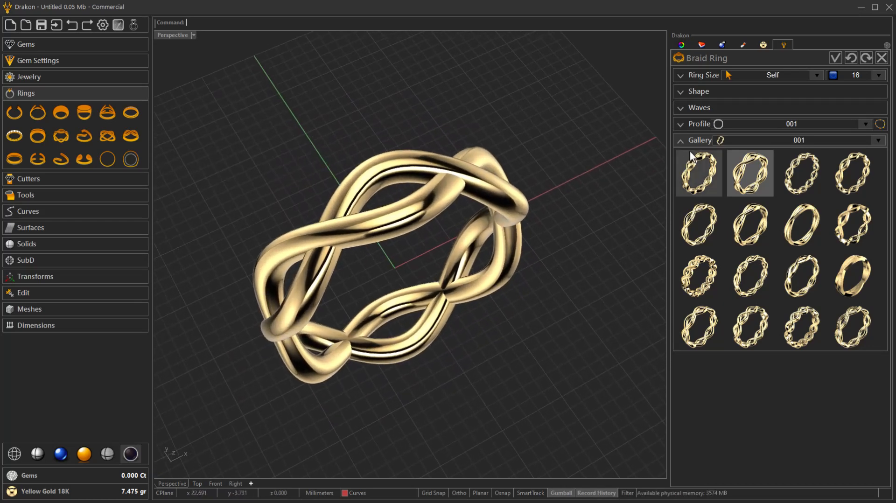
click(696, 124)
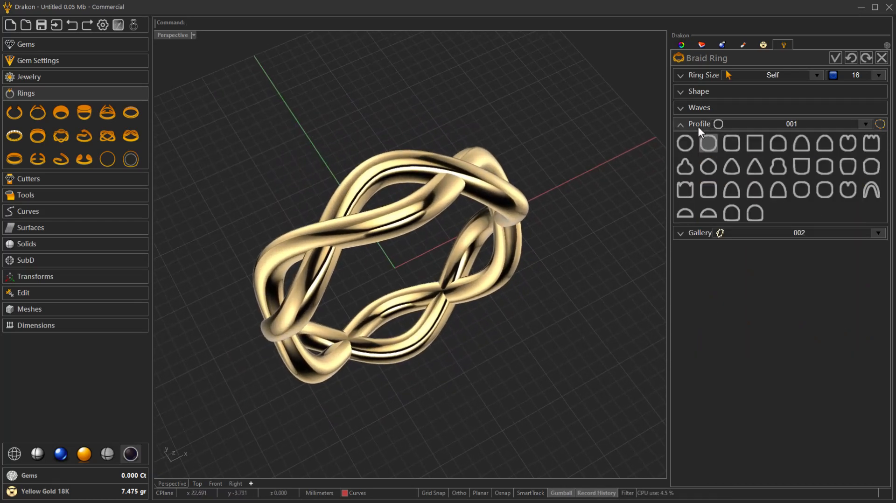
click(733, 143)
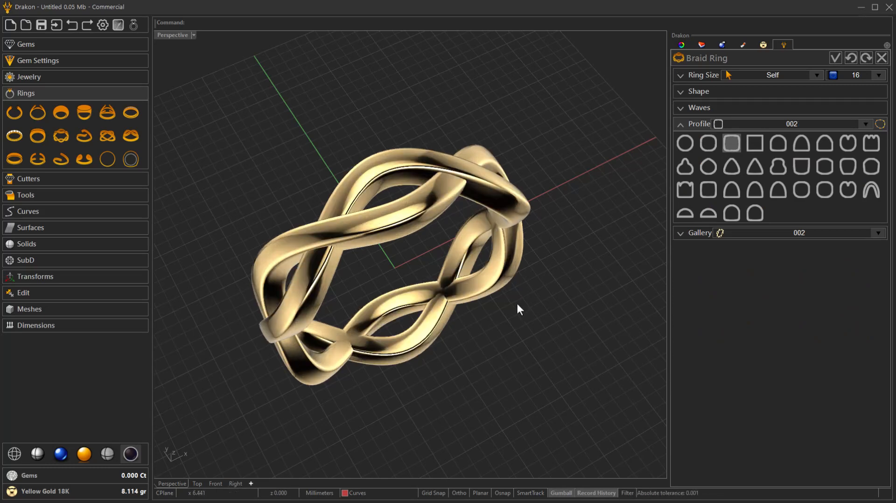
Examine the braid ring from different angles and look over its Shape parameters for height and width.
key(Left)
key(Left)
key(Left)
key(Left)
key(Left)
key(Left)
key(Left)
key(Left)
key(Left)
key(Left)
key(Left)
key(Left)
key(Left)
key(Left)
key(Left)
key(Left)
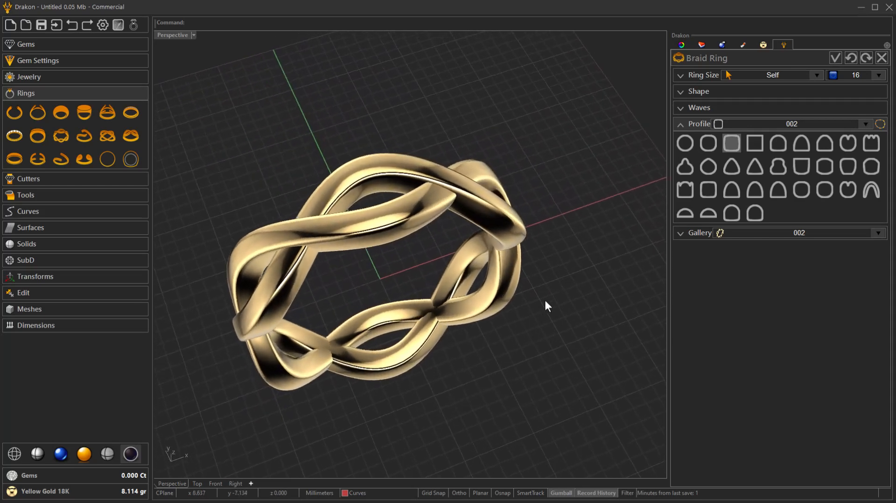
key(Left)
key(Left)
key(Left)
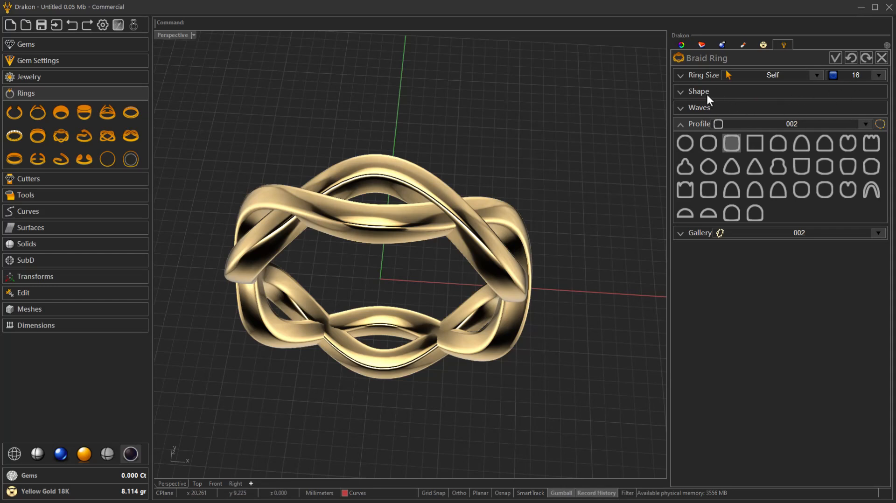
click(706, 93)
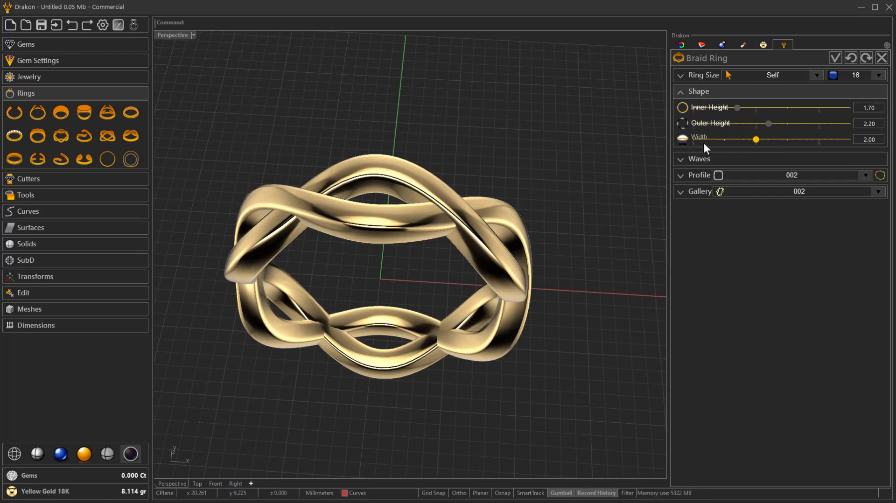
right_drag(378, 233, 381, 238)
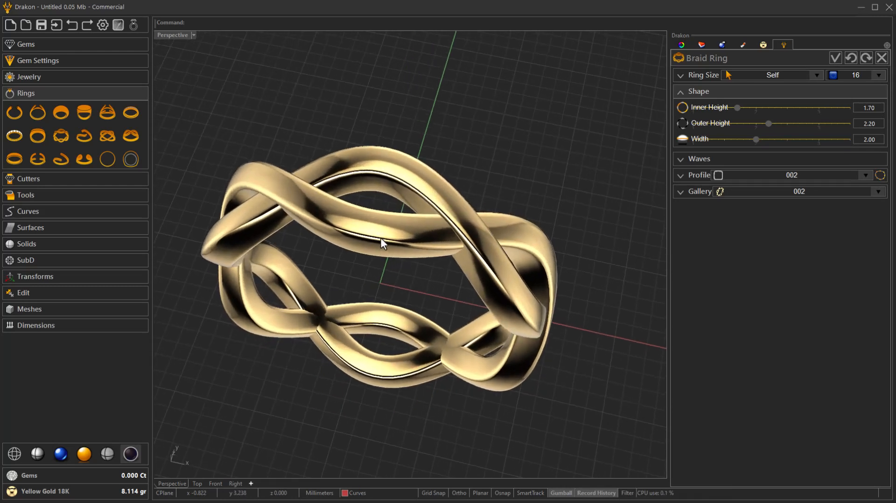
Set the braid's wave Split Distance to 4.20 and finish the ring.
click(684, 162)
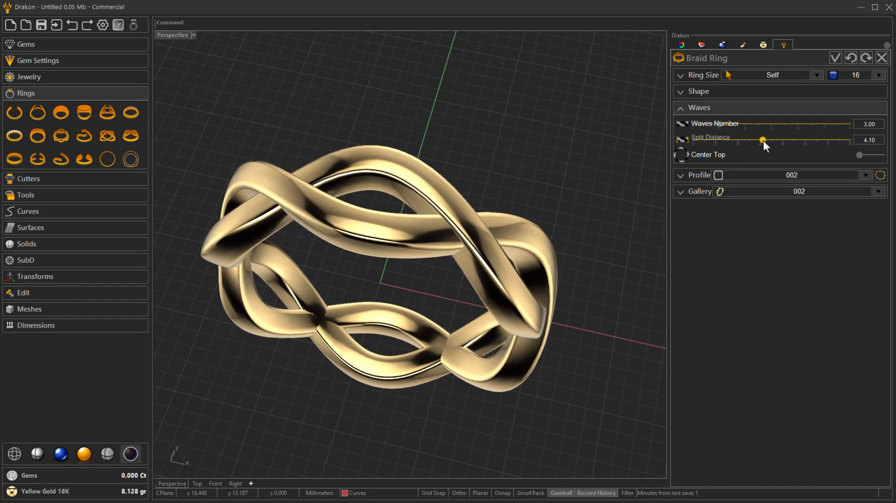
drag(763, 141, 765, 141)
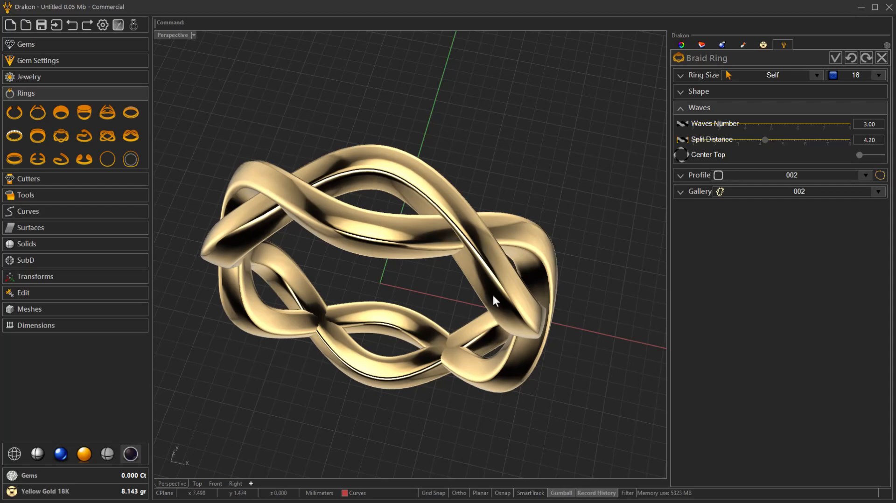
right_drag(485, 300, 488, 273)
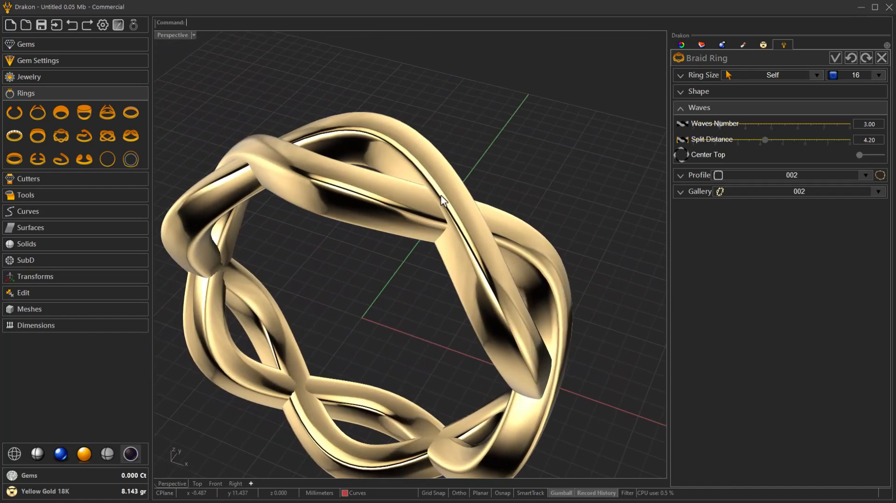
right_drag(439, 235, 500, 255)
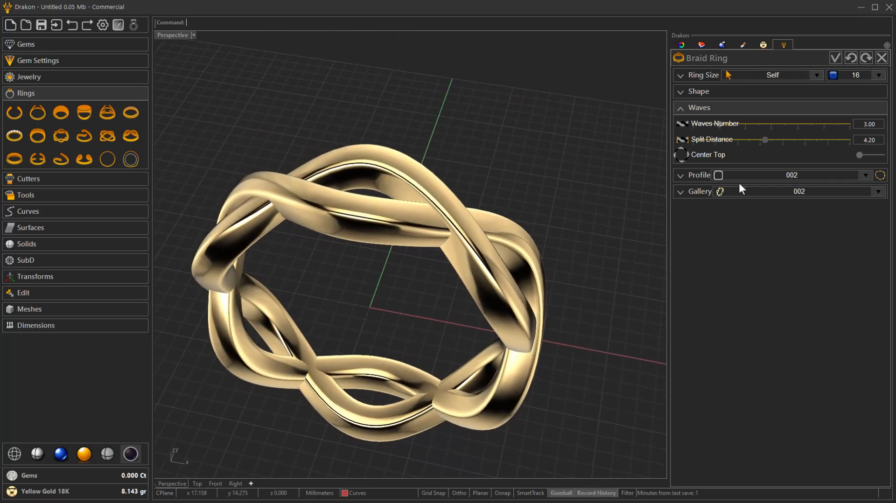
click(839, 60)
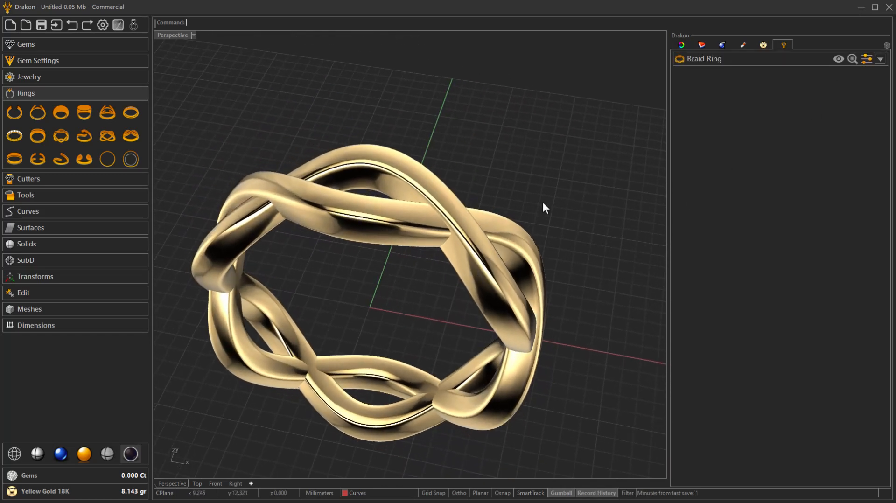
Place a row of brilliant gems on the ring surface along the braid ring's Outer Isocurve 0.
click(121, 47)
click(83, 62)
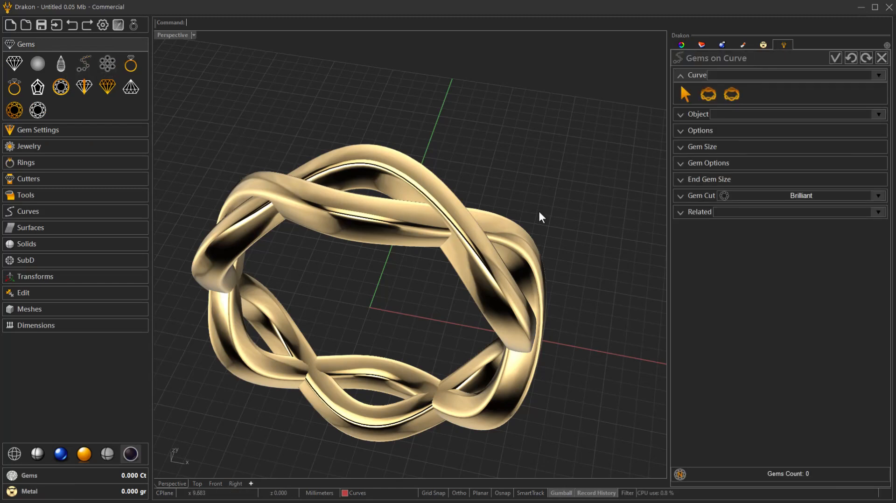
click(705, 97)
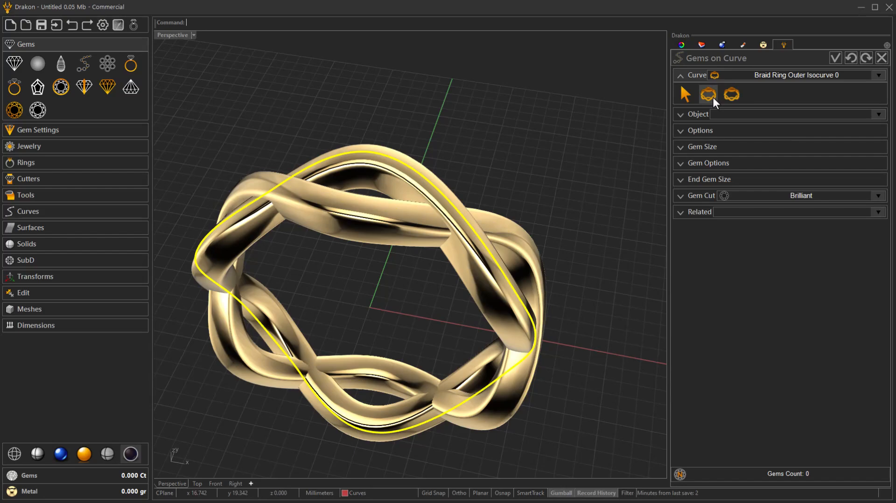
click(503, 260)
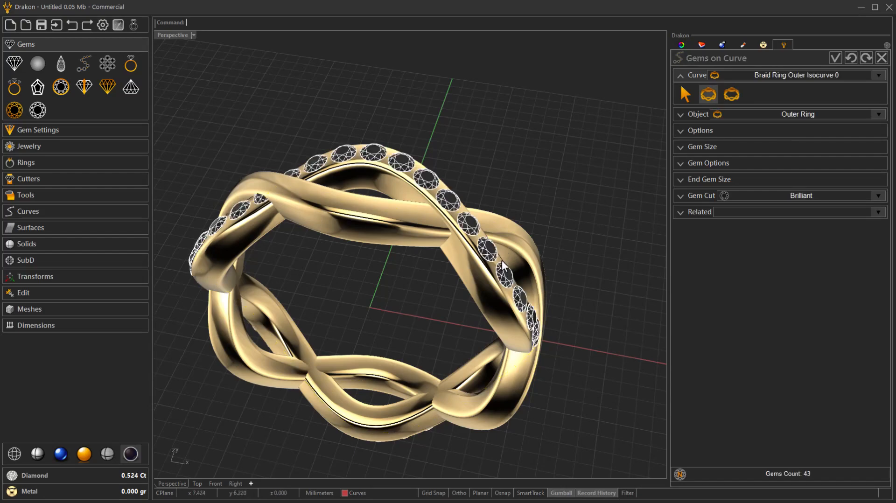
Examine the gem row all around the braid ring and open the options for its start and end points.
key(Left)
key(Left)
key(Left)
key(Left)
key(Left)
key(Left)
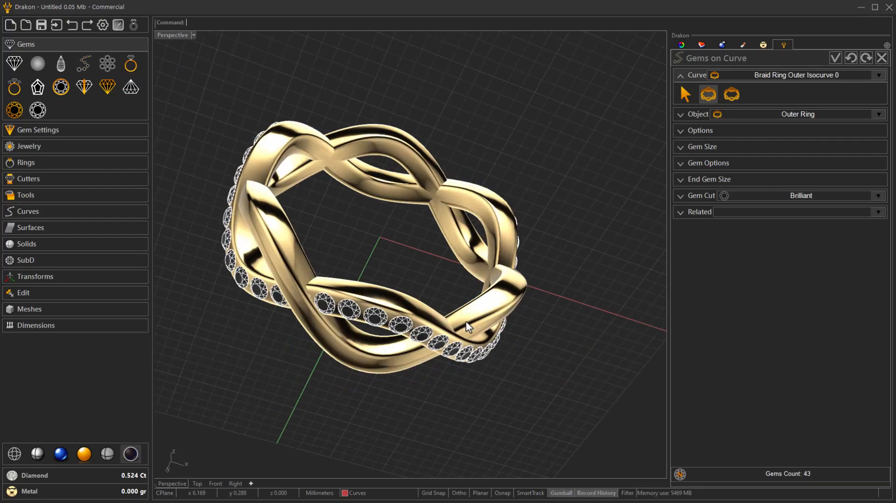
key(Left)
key(Left)
key(Left)
key(Down)
key(Down)
key(Down)
key(Up)
key(Up)
key(Up)
key(Left)
key(Left)
click(707, 131)
key(Down)
key(Down)
key(Right)
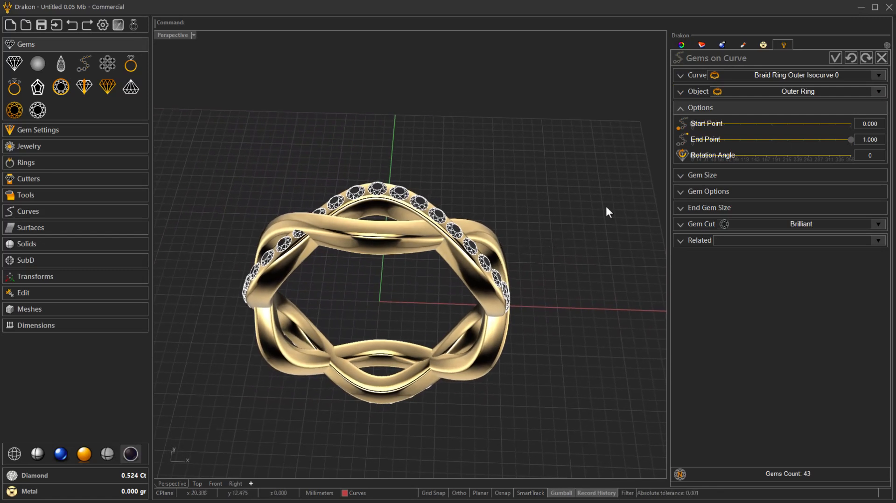
key(Right)
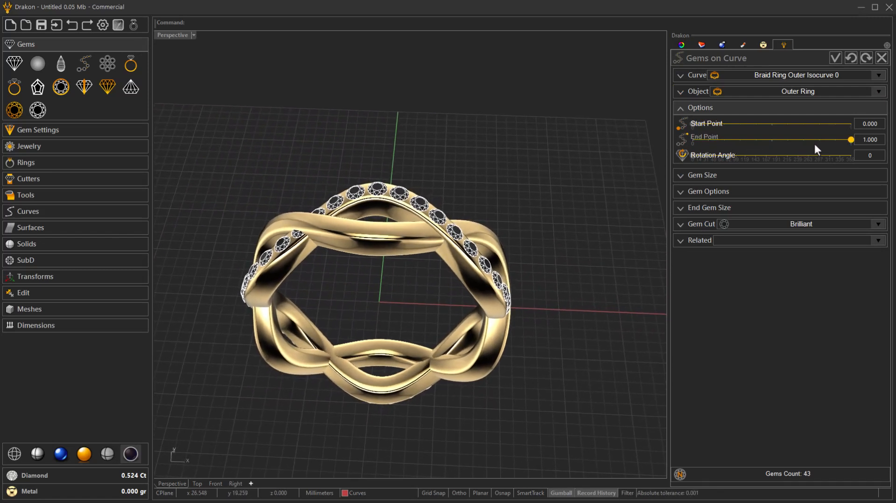
Set the End Point of the gem row to 0.518.
drag(848, 140, 774, 143)
right_drag(511, 295, 369, 389)
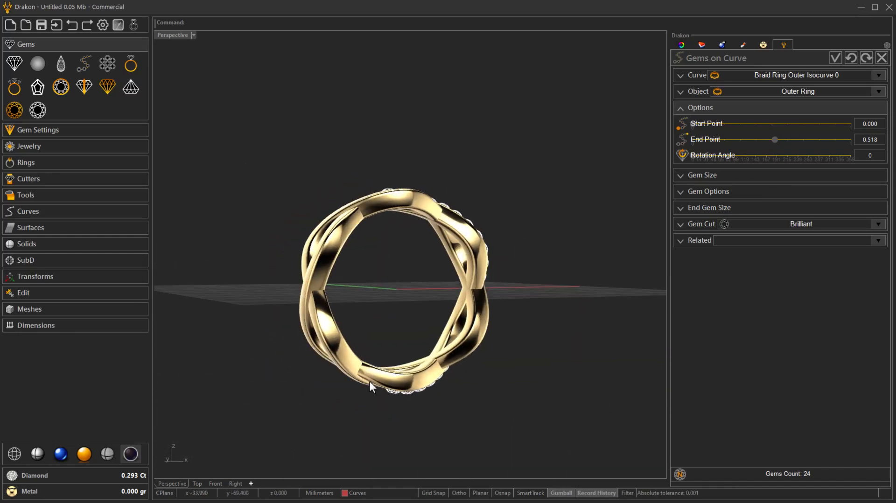
right_drag(459, 319, 430, 271)
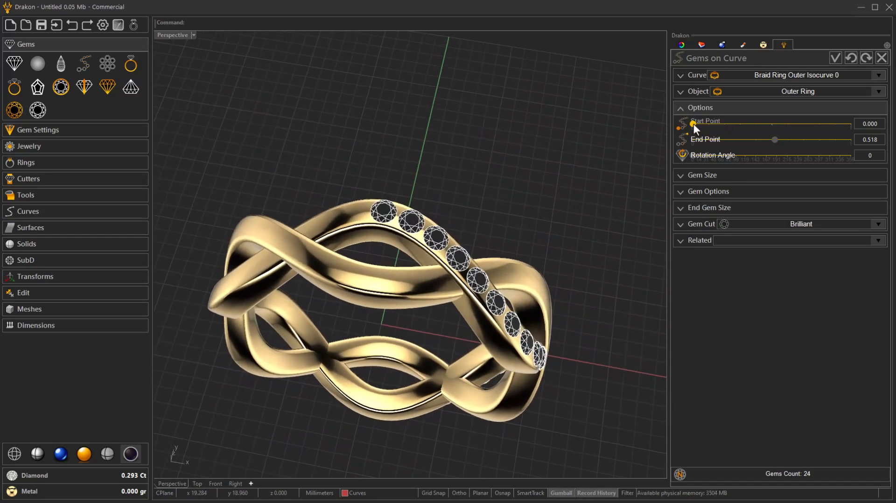
Move the Start Point of the gem row to 0.950 along the curve.
drag(694, 124, 694, 124)
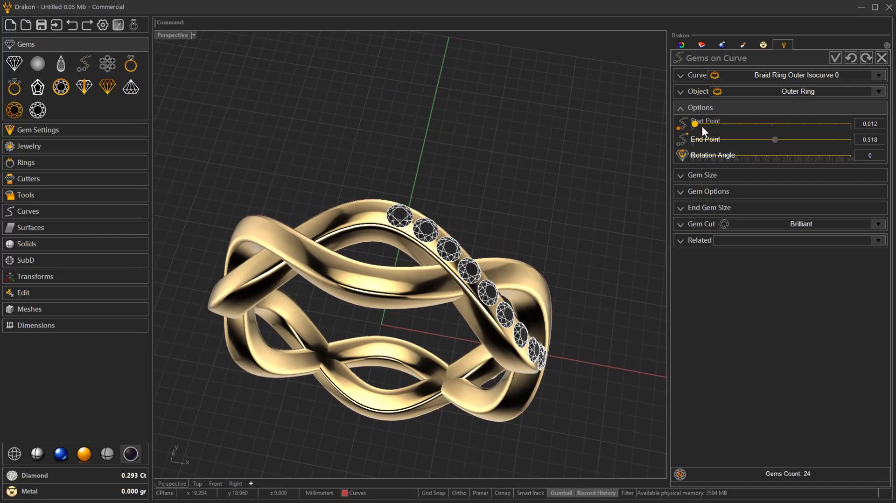
click(836, 124)
drag(836, 124, 842, 125)
right_drag(607, 336, 494, 369)
drag(842, 125, 836, 125)
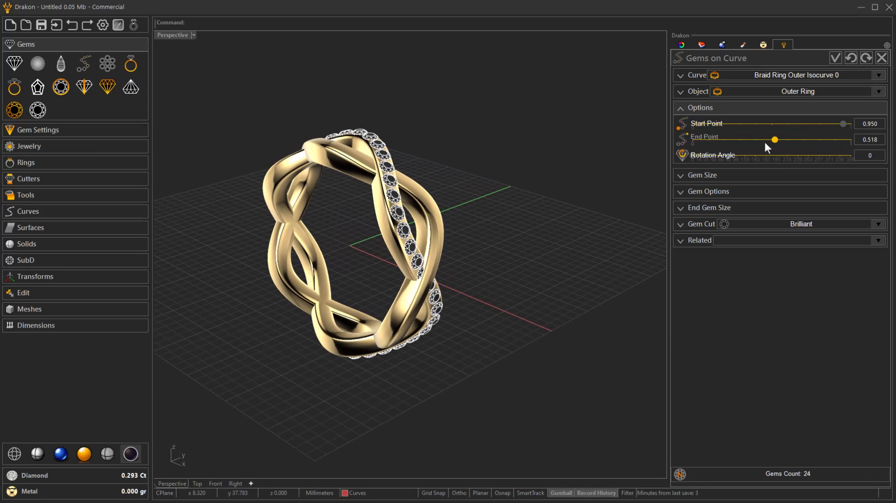
Shorten the gem row by setting its End Point to 0.260.
click(747, 140)
drag(745, 139, 733, 142)
right_drag(485, 257, 598, 205)
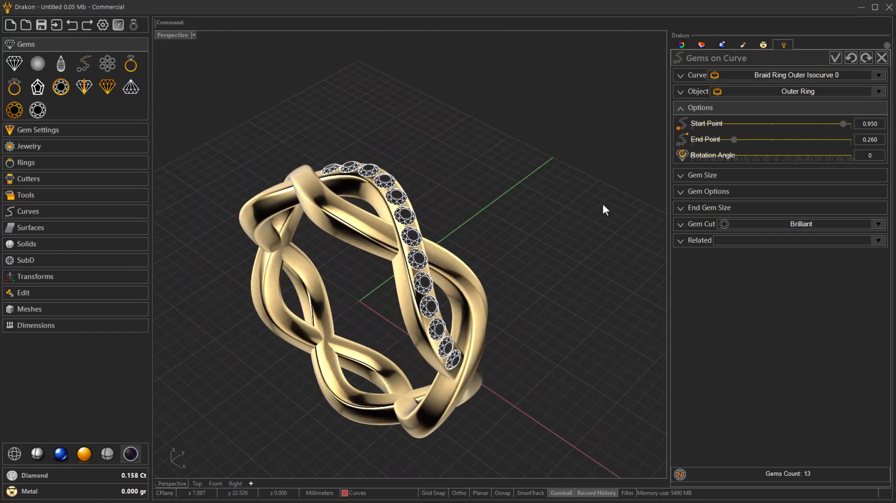
Reduce the gems proportionally to a length and width of 1.30.
click(699, 176)
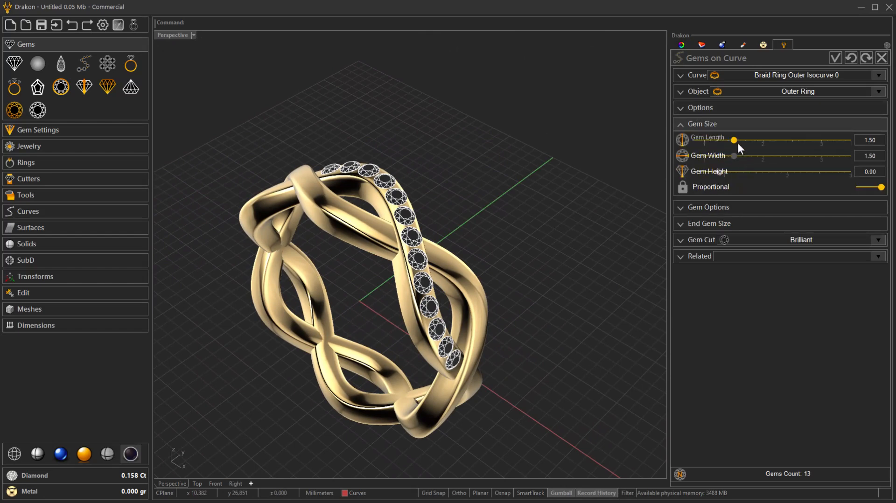
scroll(735, 142, down, 1)
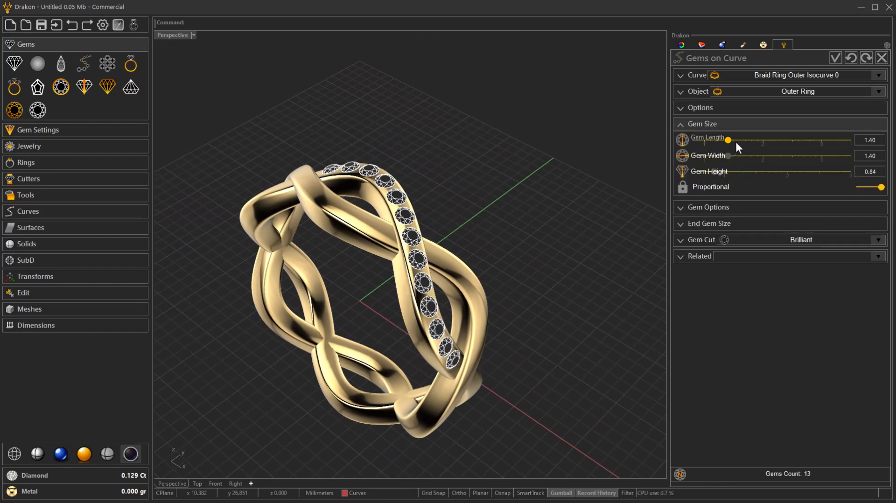
right_drag(583, 304, 592, 270)
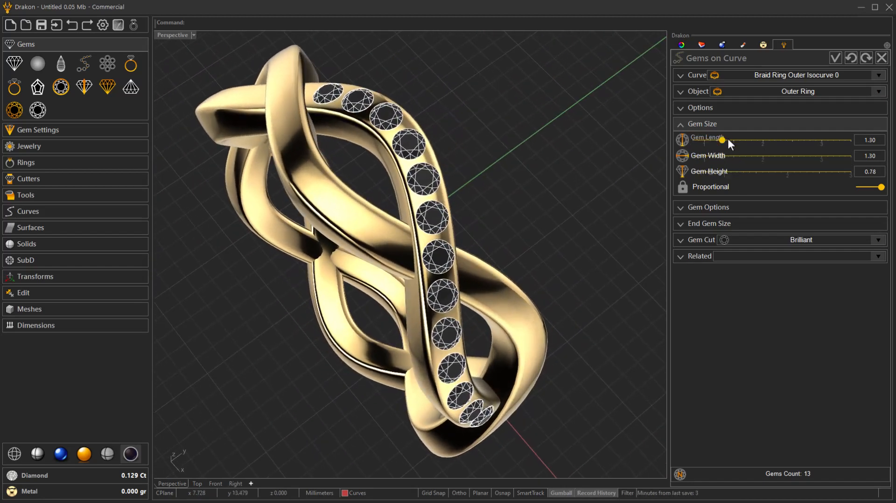
scroll(728, 139, down, 1)
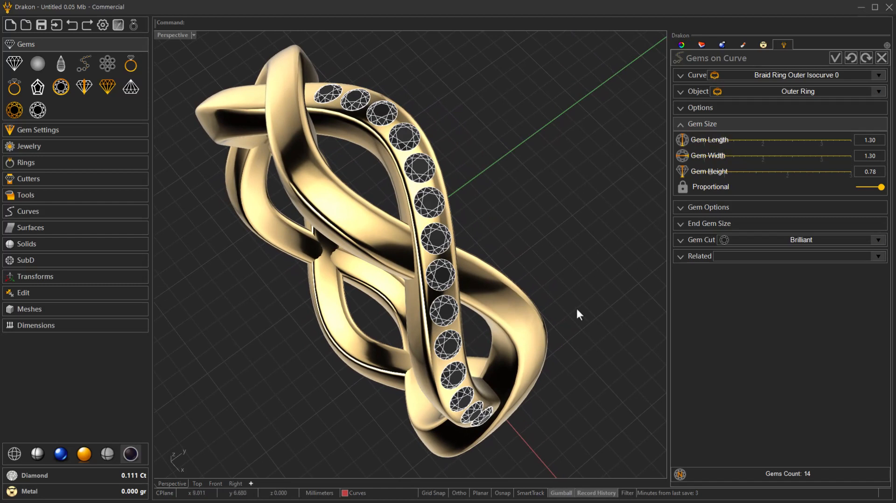
Set the space between gems to 0.10 and the gem placement to Table.
click(692, 212)
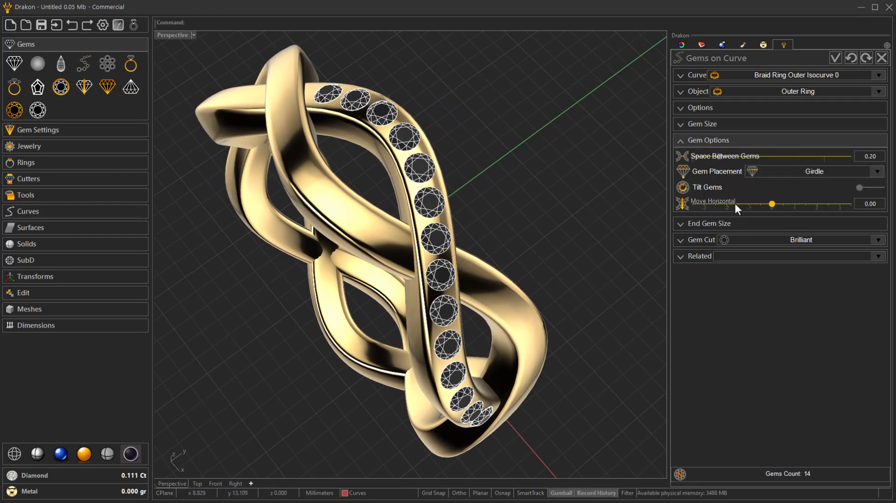
click(707, 158)
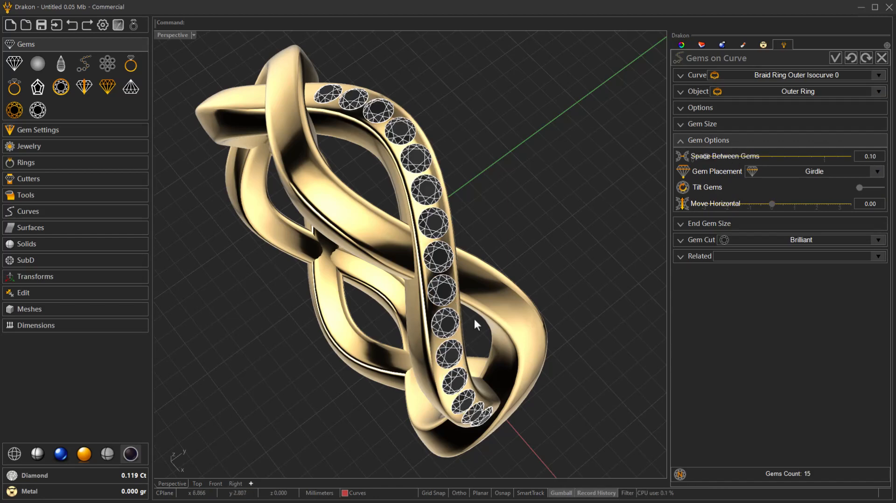
scroll(455, 310, up, 6)
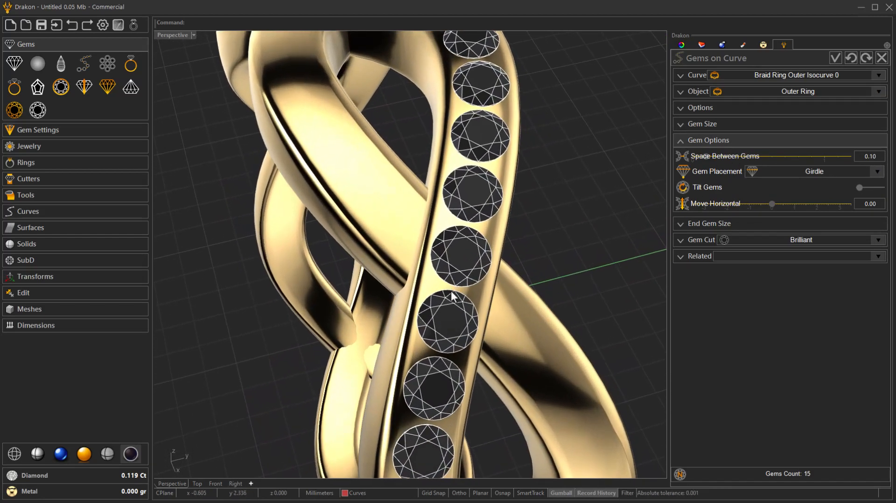
scroll(452, 299, down, 8)
right_drag(426, 362, 473, 268)
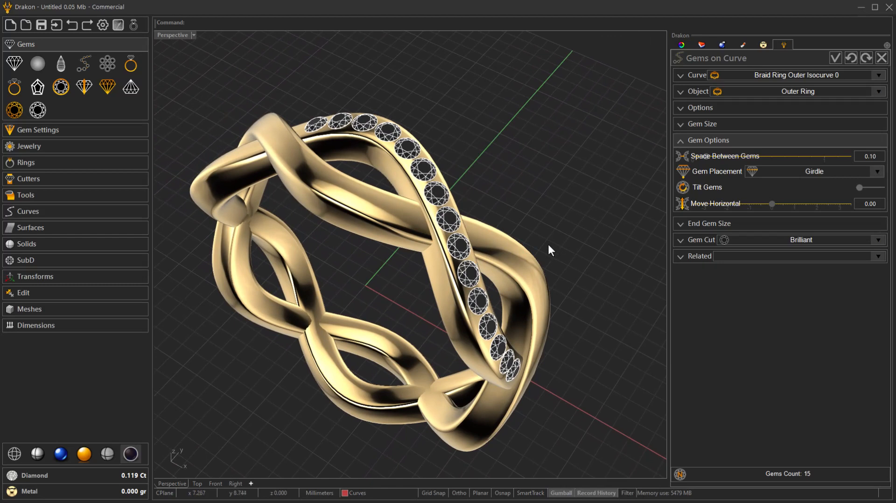
click(766, 172)
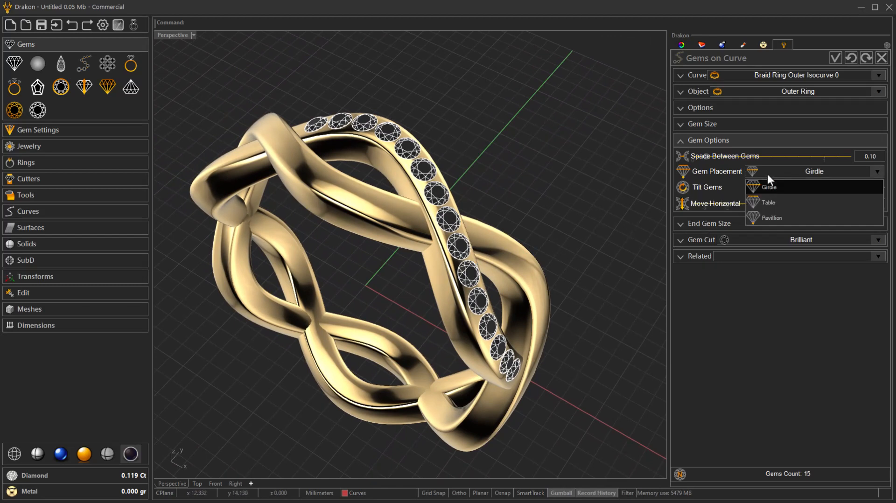
click(773, 202)
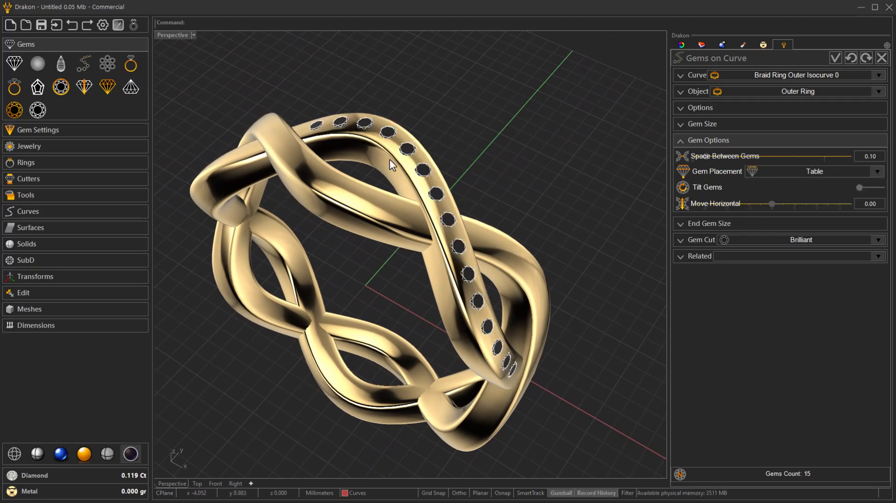
Create a channel cutter along the brilliant gem row with Height from Gems enabled and a lateral distance of 0.00.
right_drag(489, 346, 453, 270)
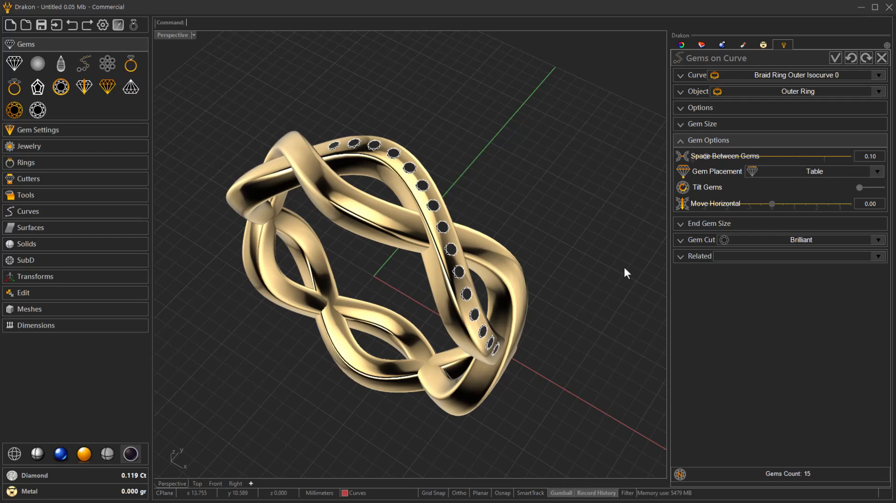
click(680, 262)
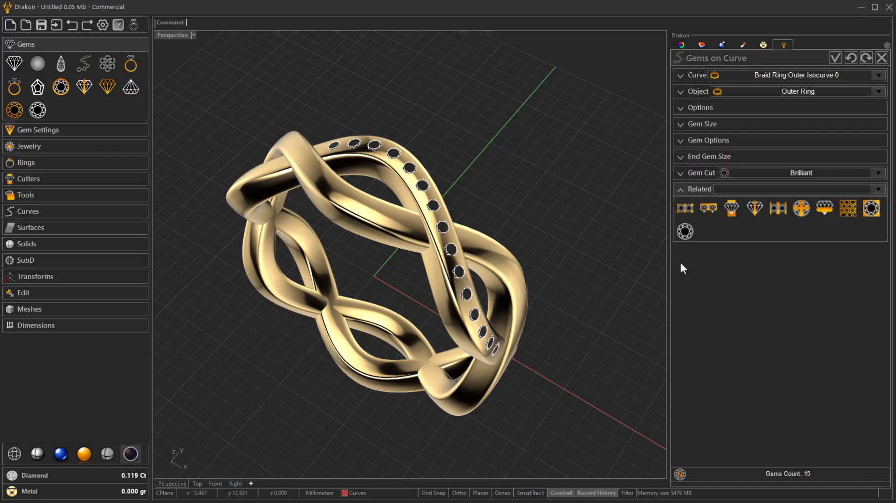
click(709, 210)
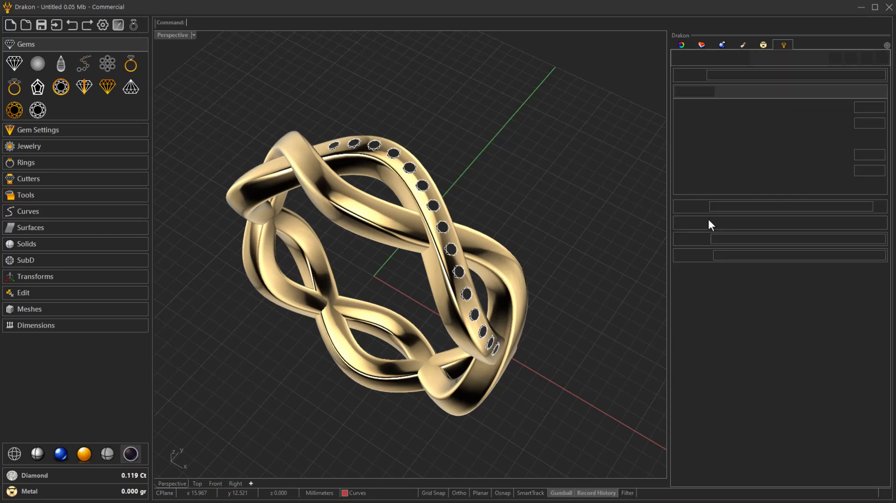
right_drag(549, 306, 640, 227)
click(858, 139)
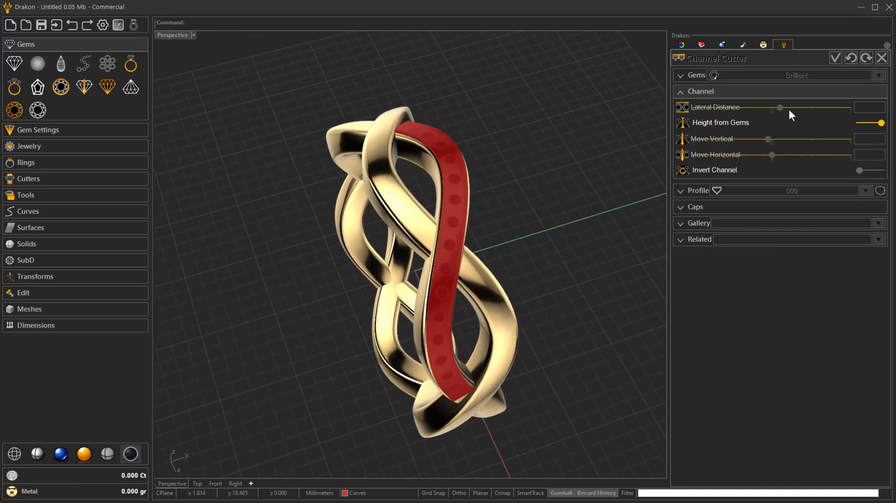
scroll(786, 105, down, 1)
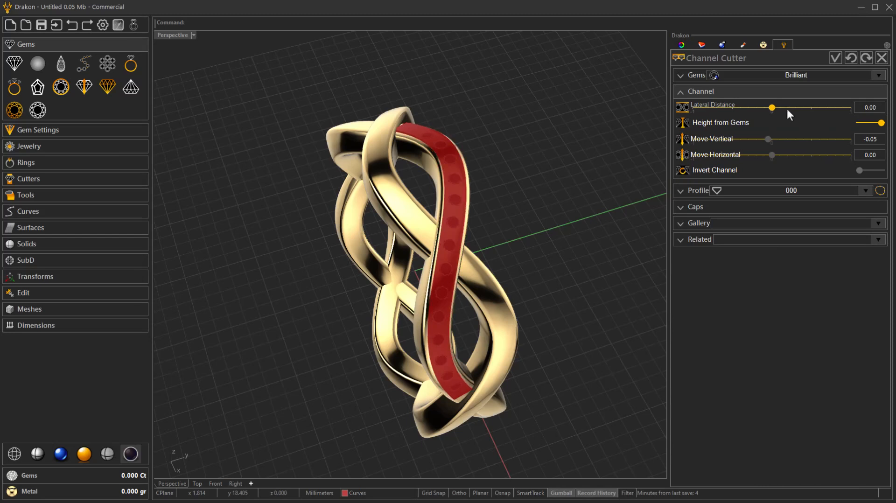
Give the channel cutter Round caps on both sides with a Start Cap value of 0.00.
right_drag(581, 197, 527, 251)
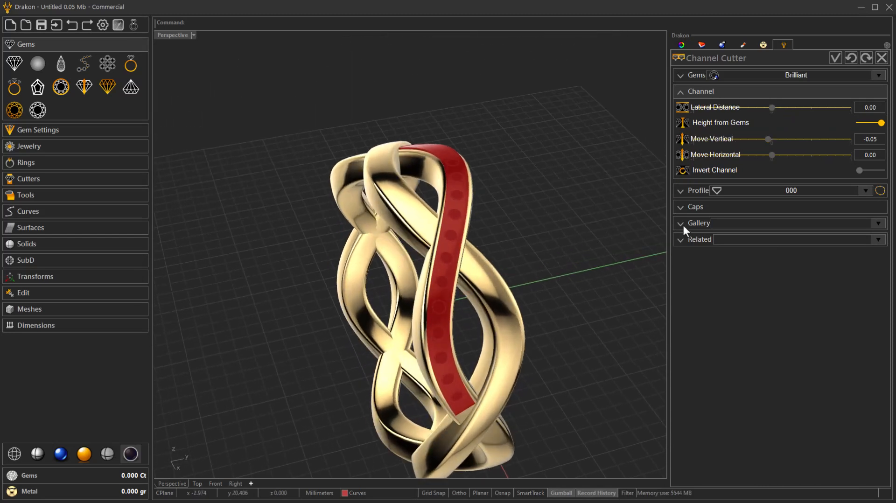
click(693, 207)
click(760, 156)
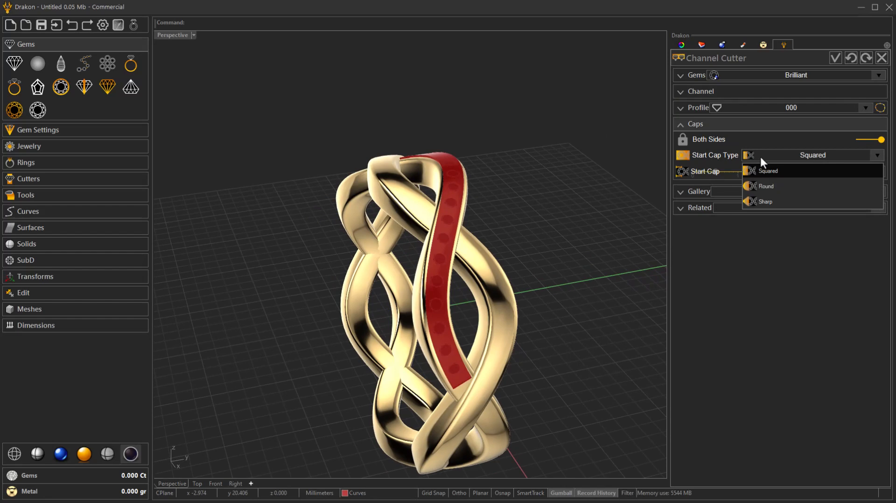
click(765, 186)
right_drag(620, 262, 525, 317)
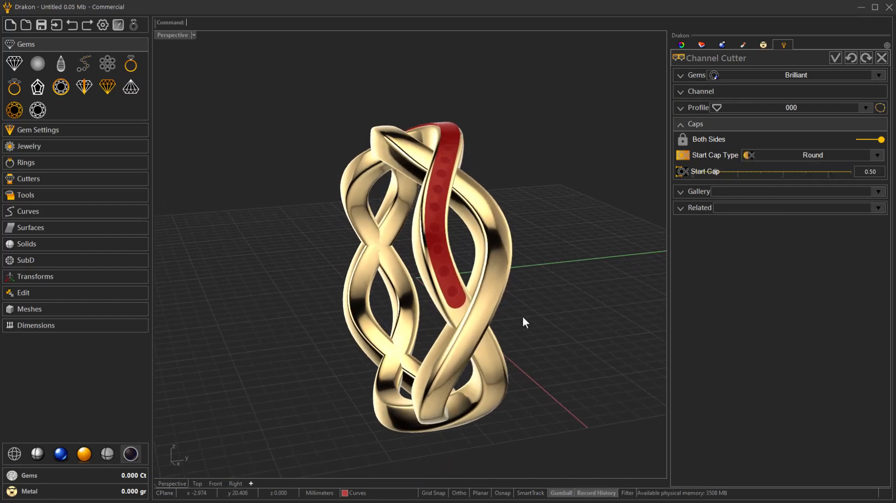
scroll(526, 319, up, 5)
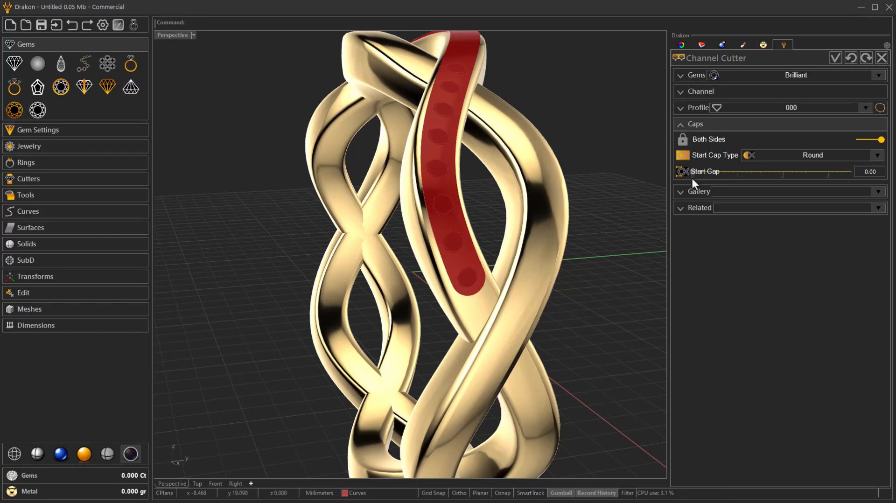
Examine how both rounded ends of the channel cutter fit the end gems in a see-through display mode.
click(107, 453)
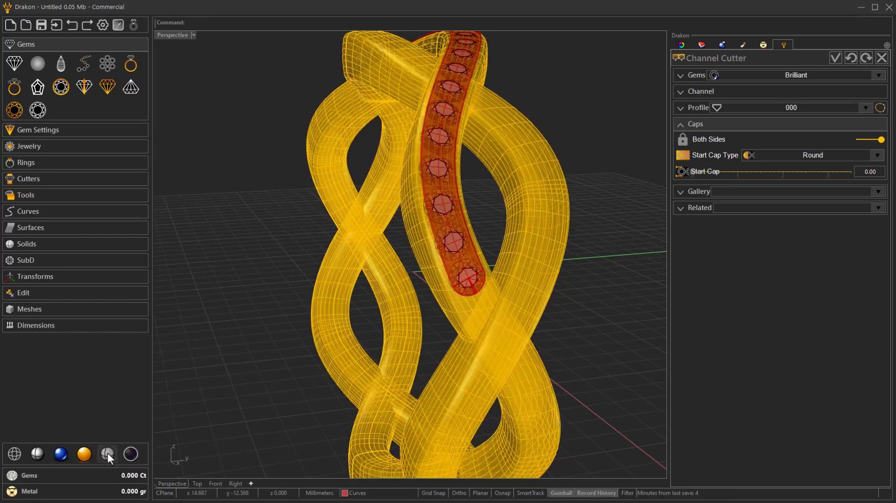
scroll(381, 315, down, 1)
right_drag(381, 315, 403, 319)
scroll(404, 324, up, 6)
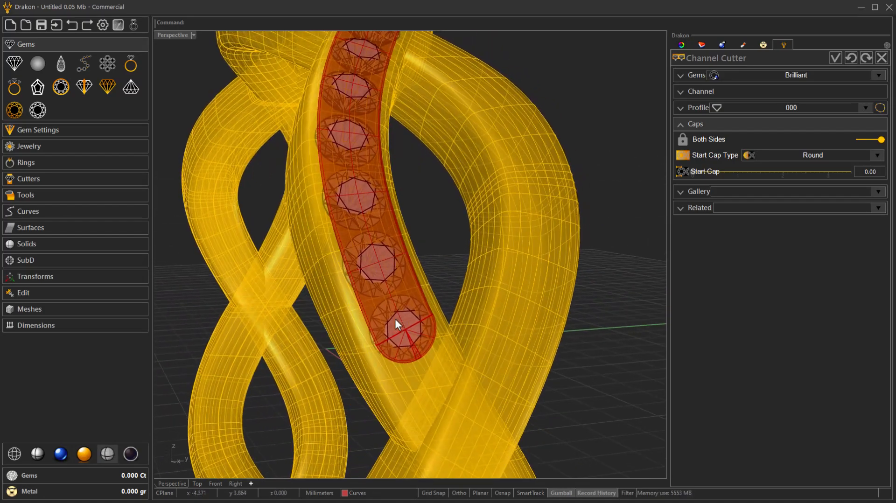
scroll(394, 319, down, 6)
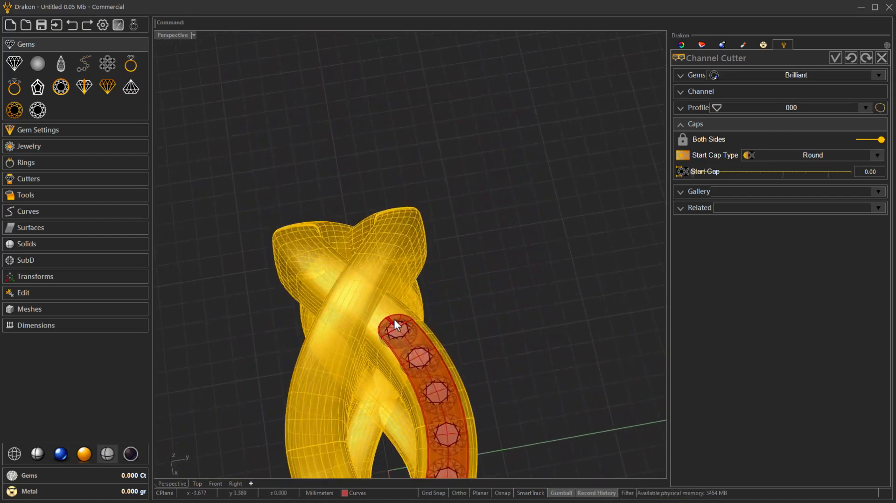
right_drag(393, 319, 588, 278)
scroll(393, 318, down, 3)
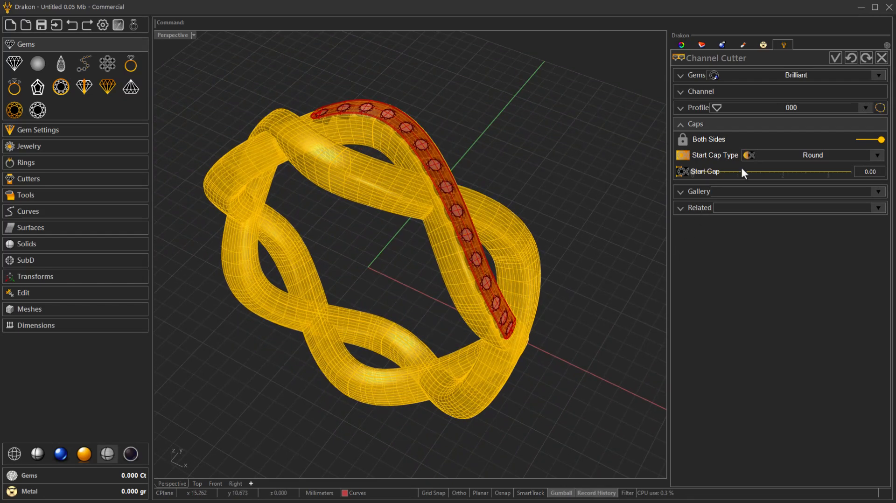
Accept the channel cutter and return the model to the rendered metal display.
click(834, 59)
right_drag(274, 225, 353, 216)
right_drag(512, 307, 376, 294)
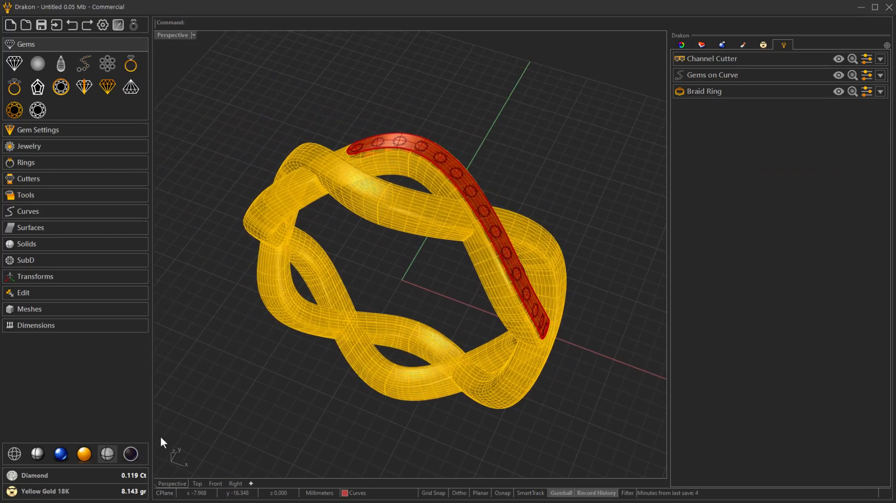
click(136, 452)
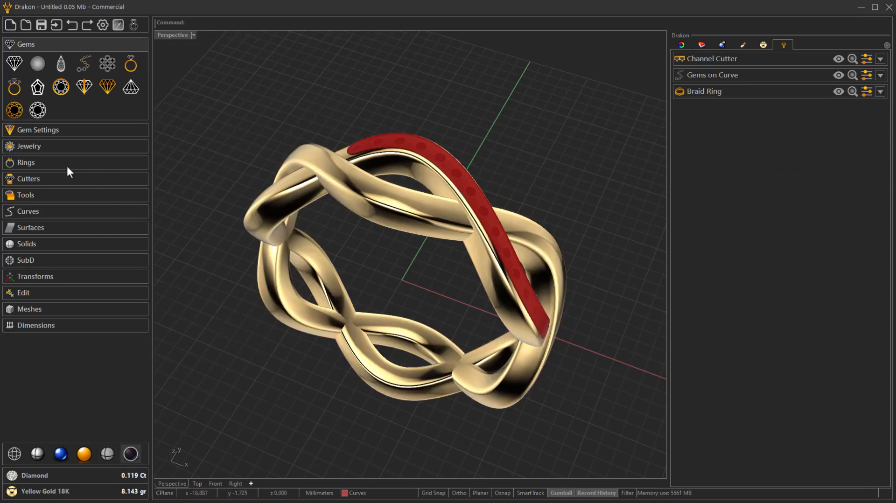
Polar-array the channel cutter around the ring with 6 copies over 360 degrees.
click(58, 193)
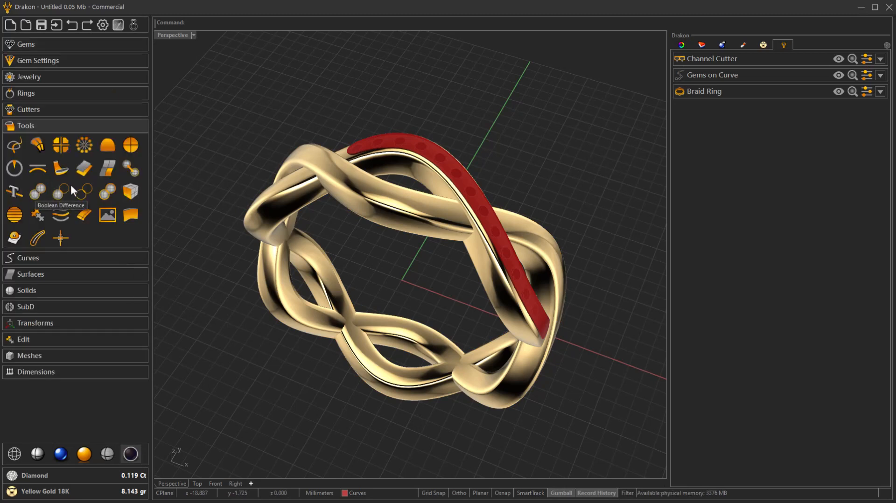
click(85, 151)
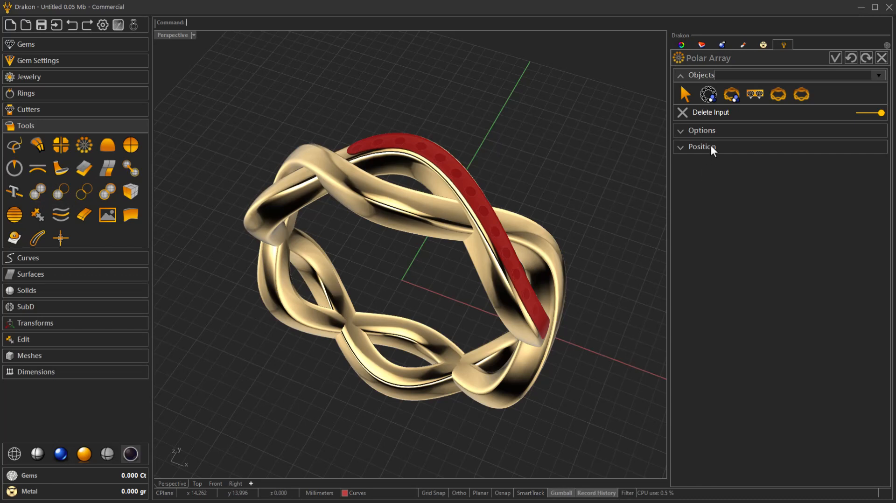
click(756, 96)
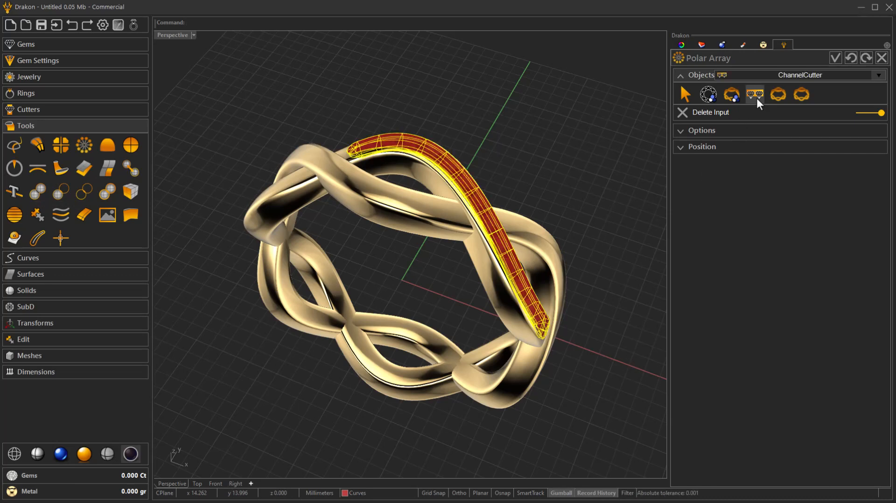
click(727, 130)
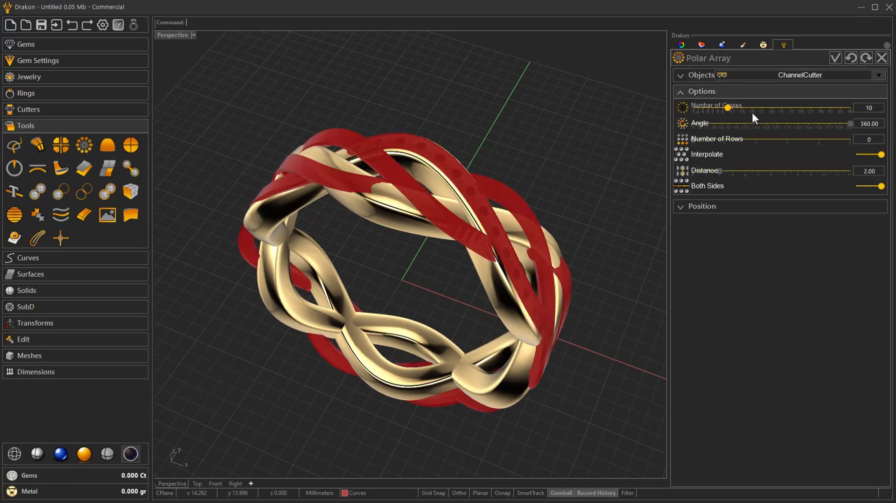
drag(719, 110, 717, 107)
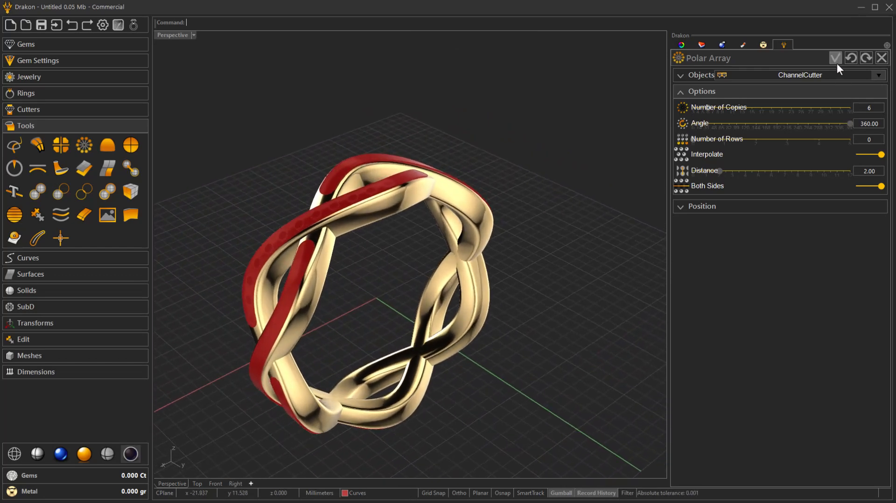
click(836, 59)
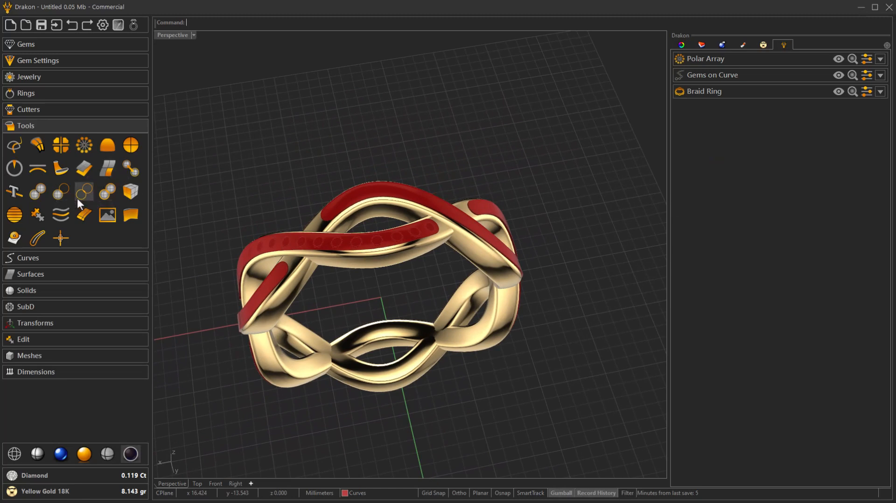
Subtract all six arrayed channel cutters from the braid ring with a Boolean Difference.
click(57, 193)
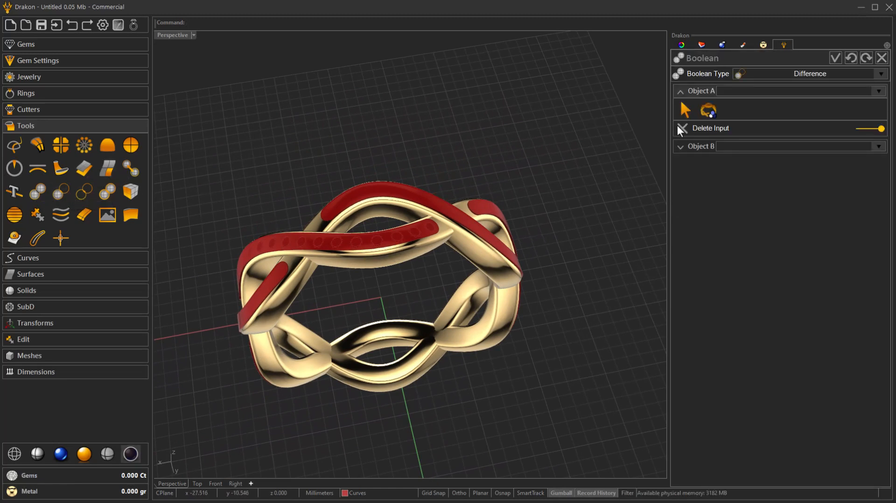
click(708, 112)
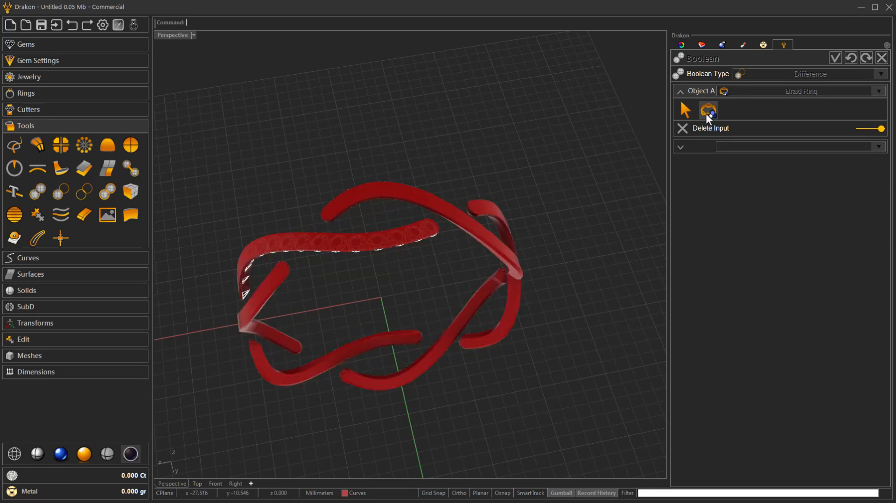
click(704, 145)
click(826, 125)
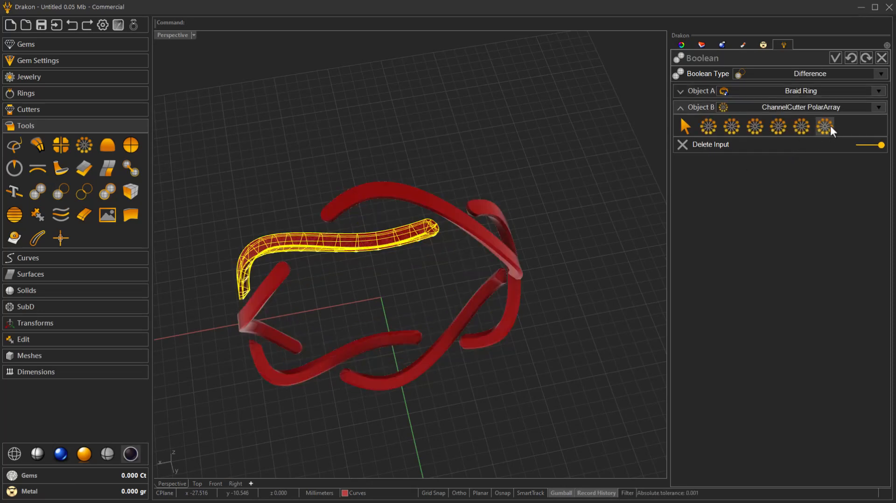
click(800, 128)
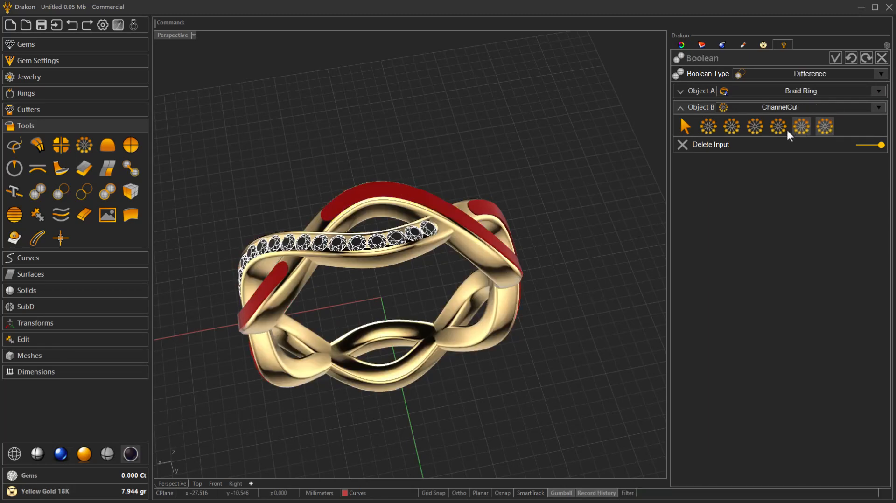
click(777, 128)
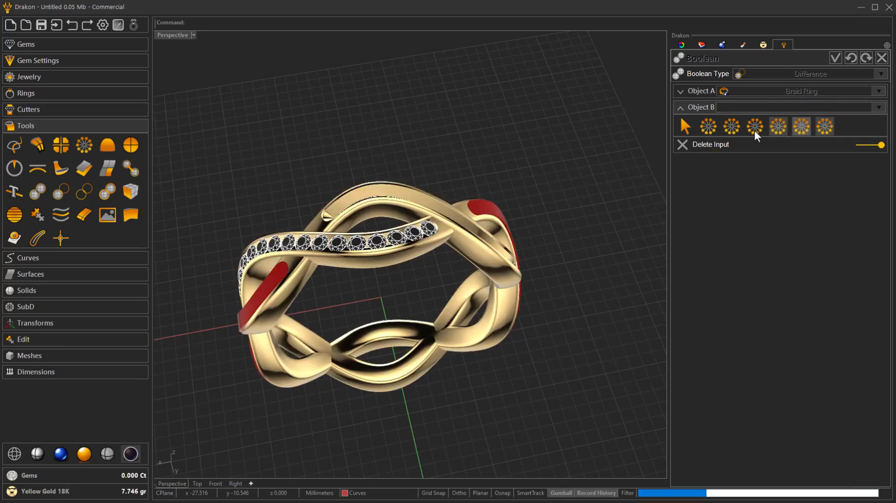
click(754, 127)
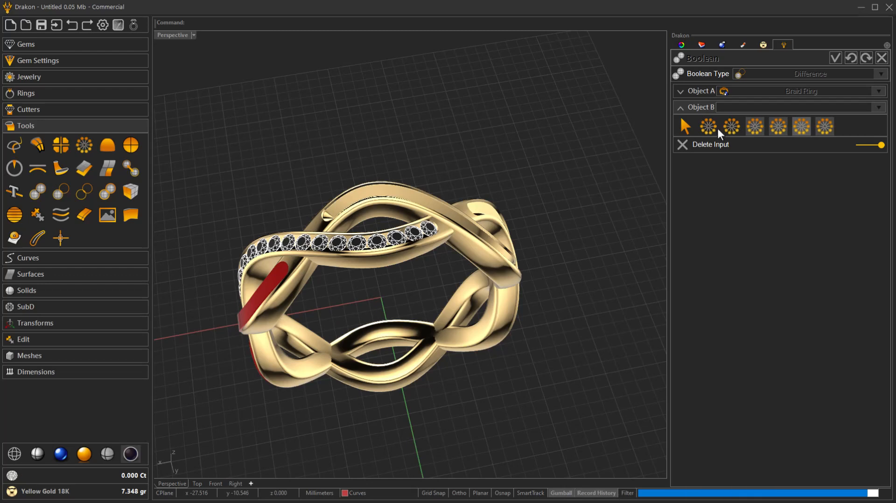
click(709, 127)
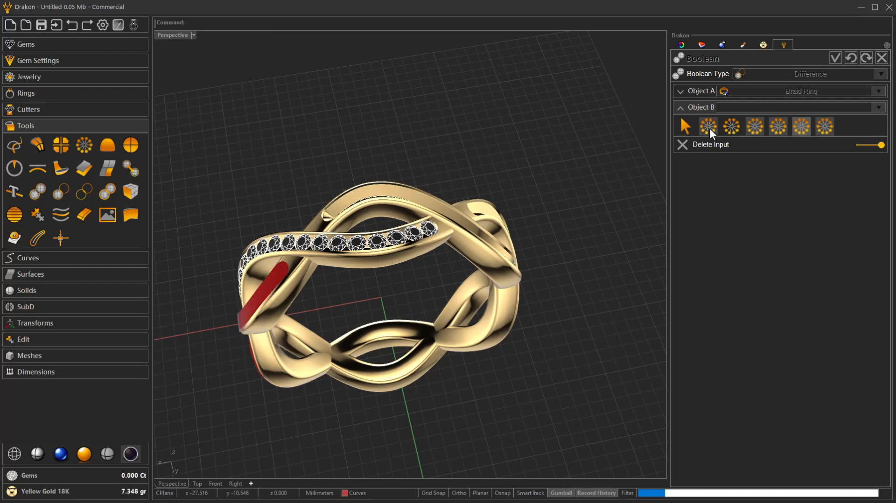
click(731, 130)
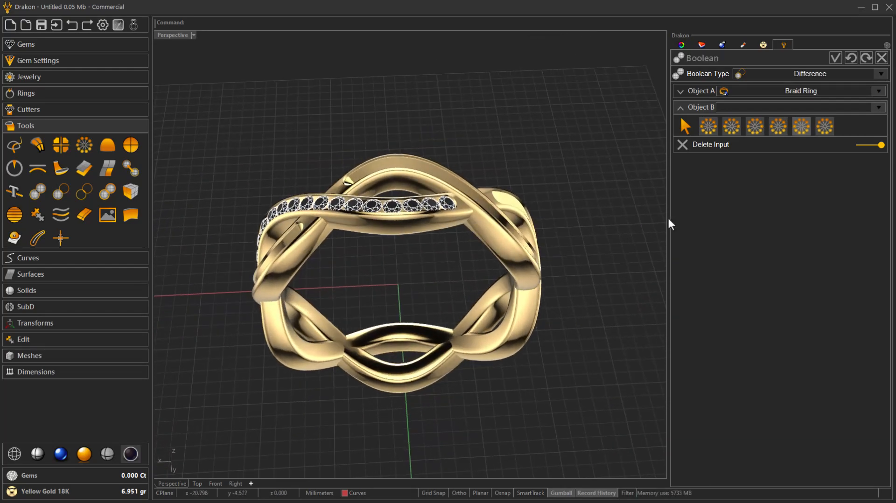
click(835, 61)
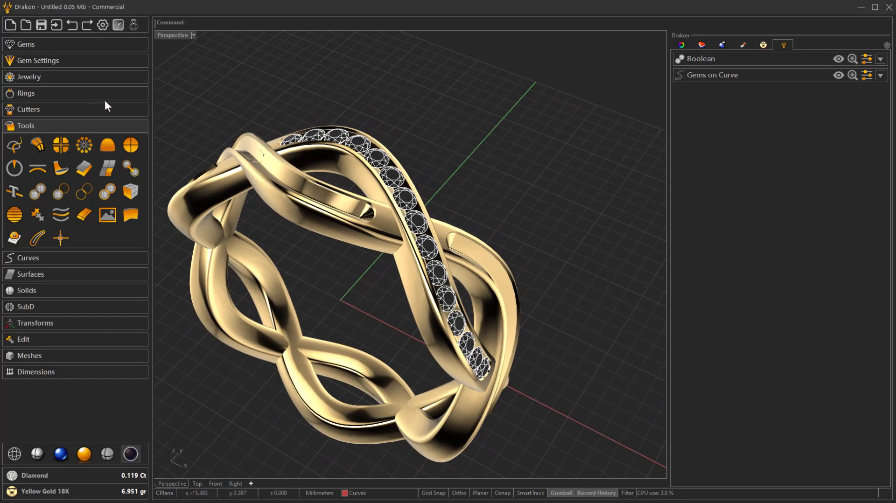
Add a Prongs Row setting to the brilliant gems on the strand, with its setting type set to Channel.
click(76, 62)
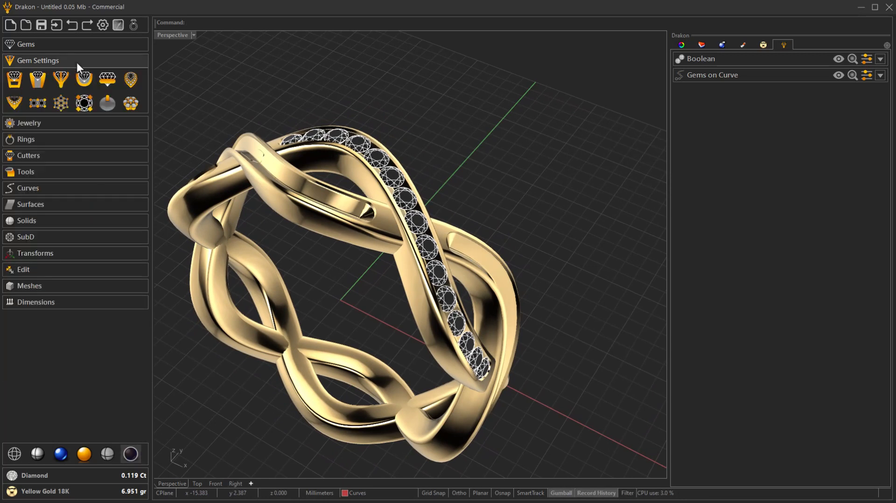
click(38, 103)
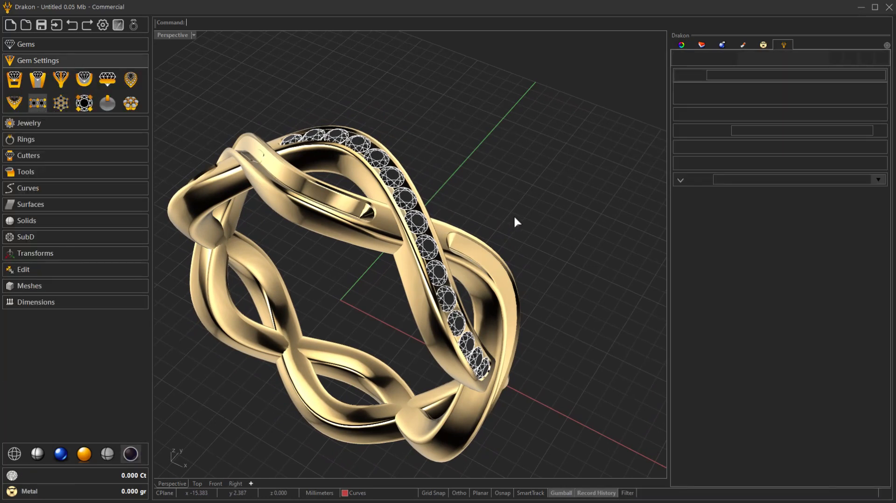
click(710, 97)
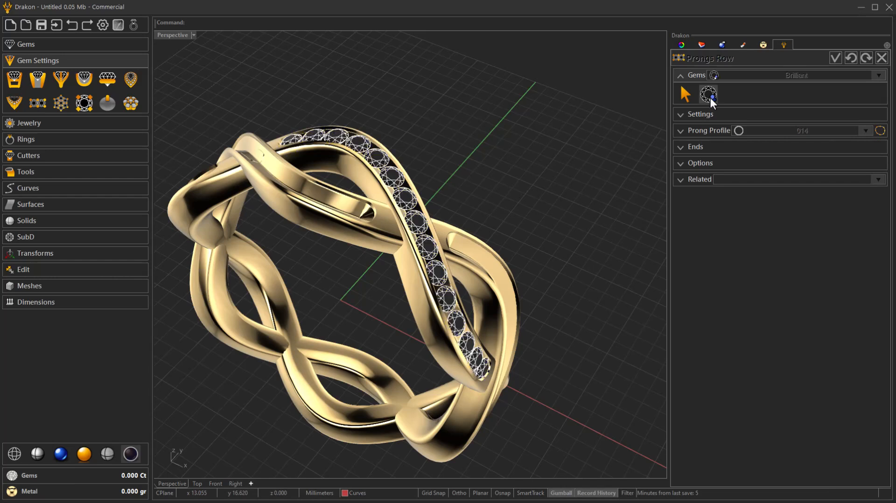
click(699, 160)
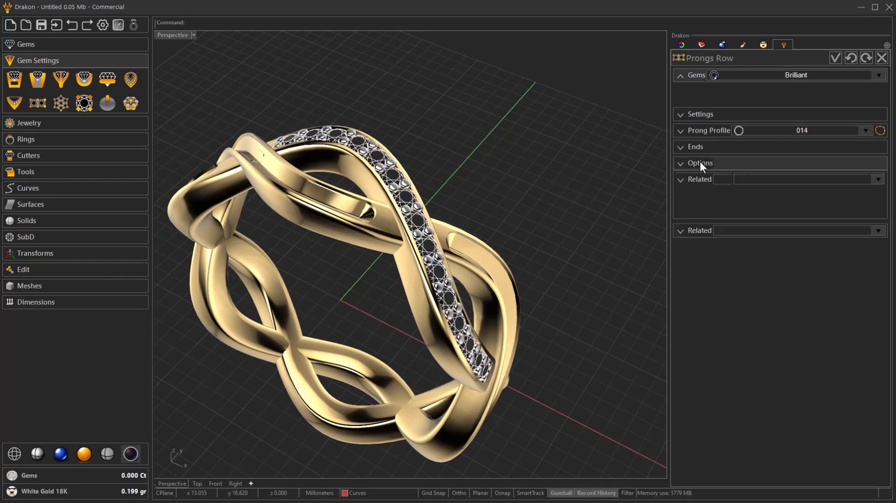
click(777, 157)
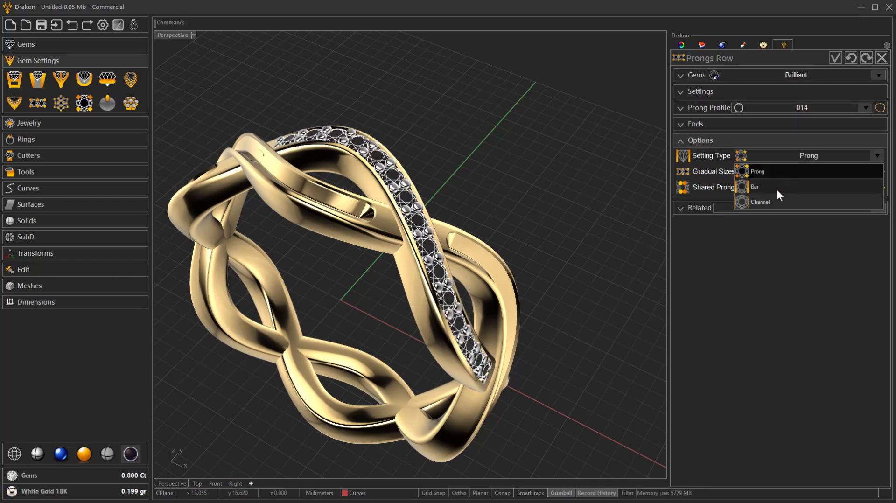
click(776, 202)
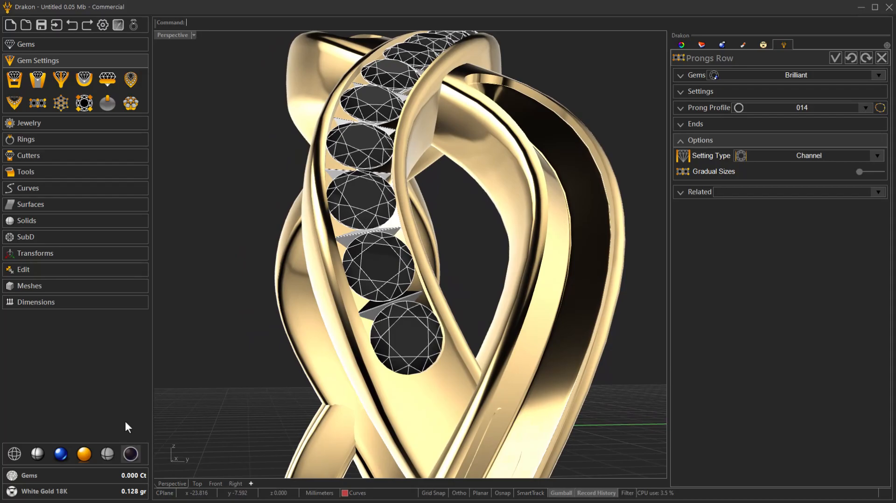
Set the row setting's prong thickness to 0.75, inspecting it in wireframe and rendered metal display, and accept it.
click(15, 453)
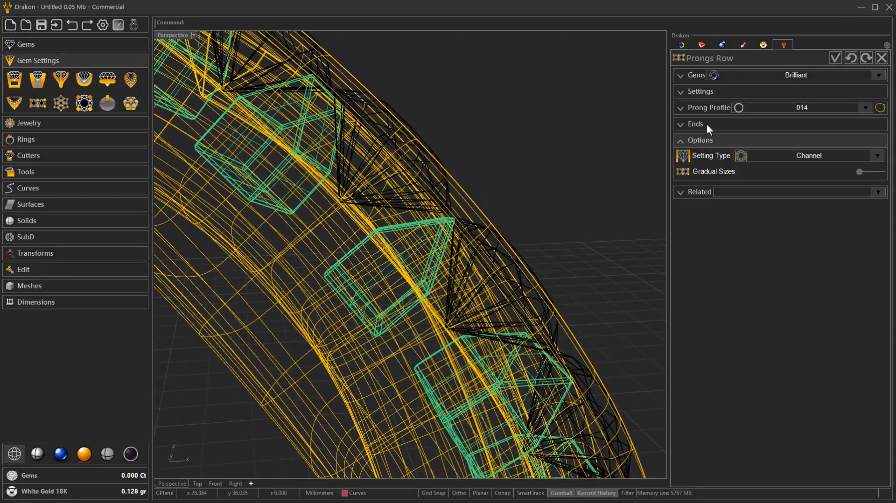
click(713, 92)
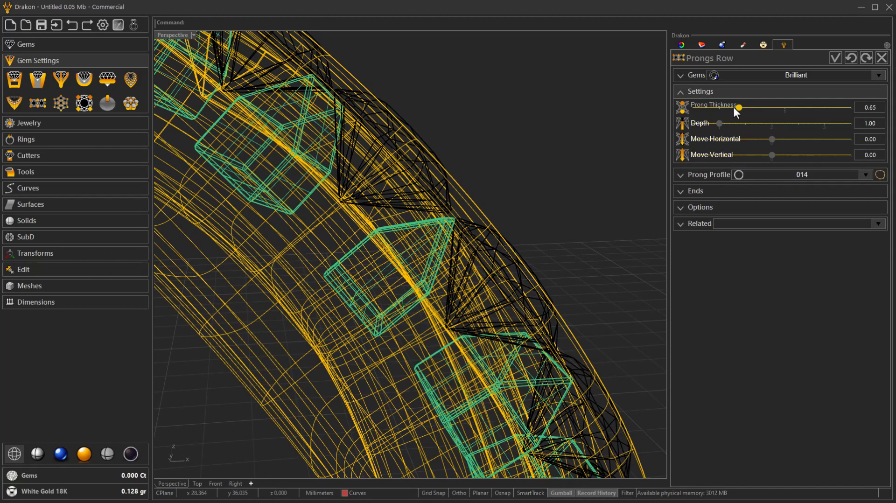
scroll(734, 109, up, 2)
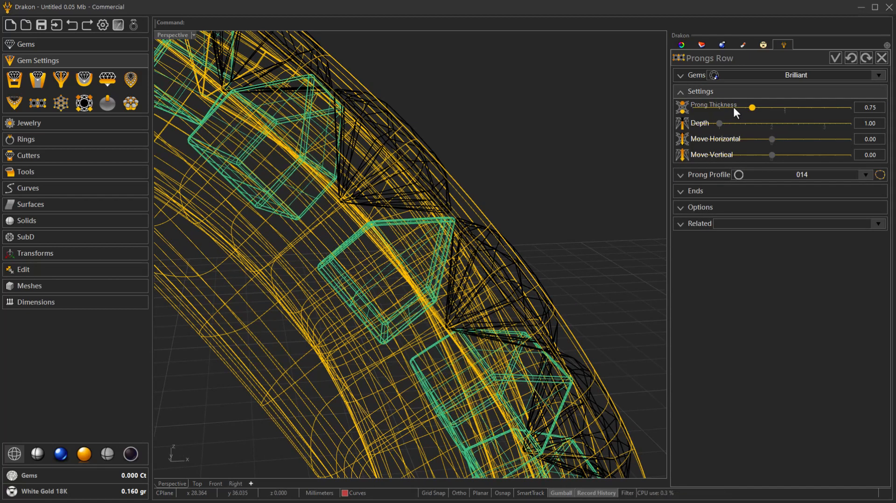
mouse_move(541, 234)
right_down()
mouse_move(533, 245)
mouse_move(541, 238)
right_up()
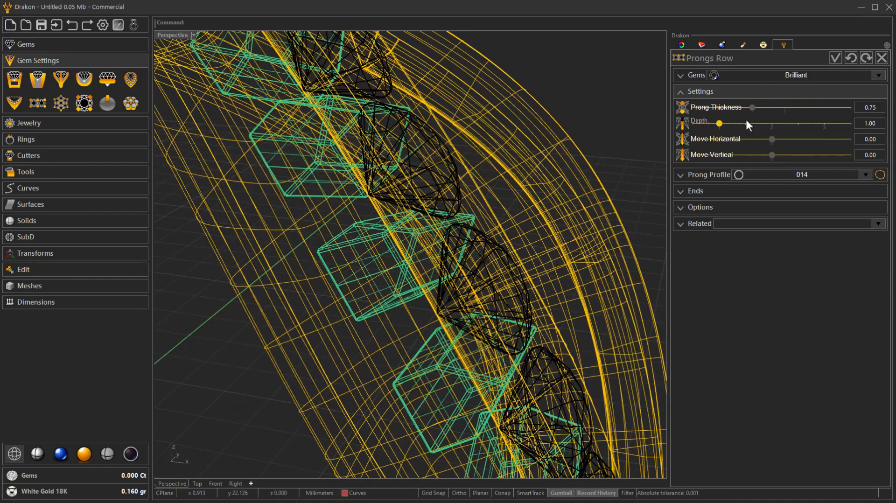
click(130, 454)
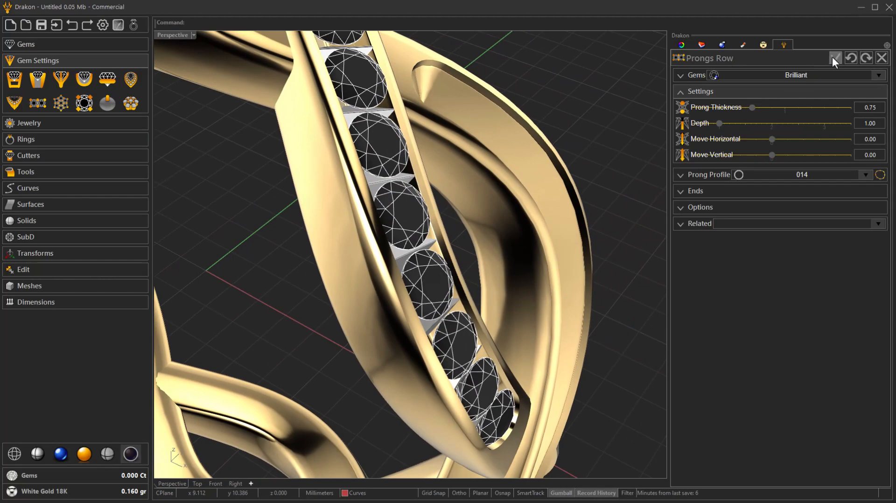
click(835, 58)
right_drag(466, 276, 309, 253)
scroll(455, 290, down, 8)
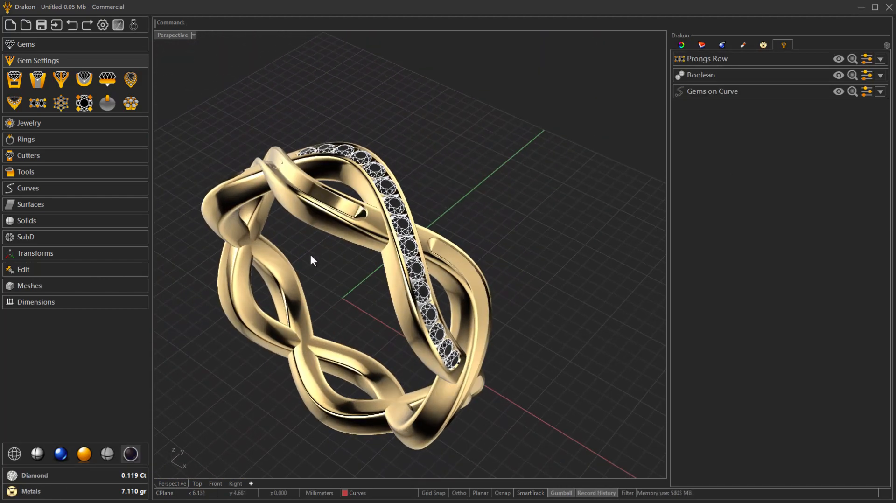
Start a Polar Array around the ring with all brilliant gems and the prongs row as its objects.
click(60, 172)
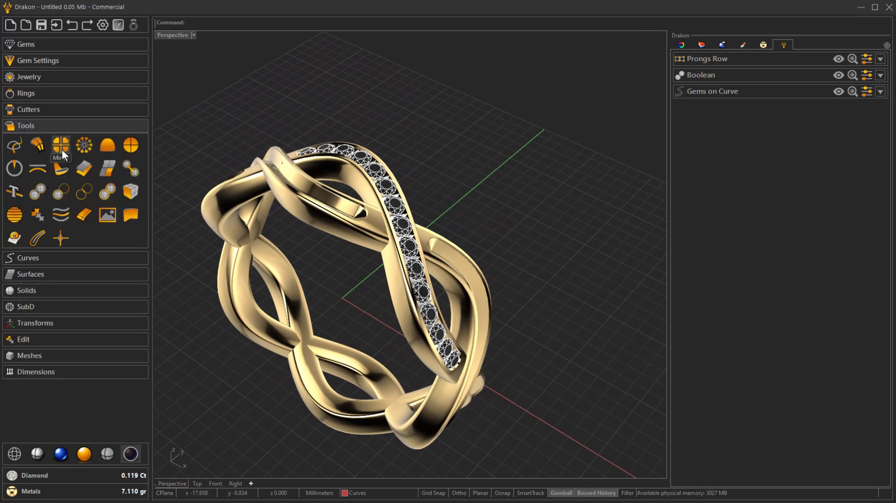
click(81, 145)
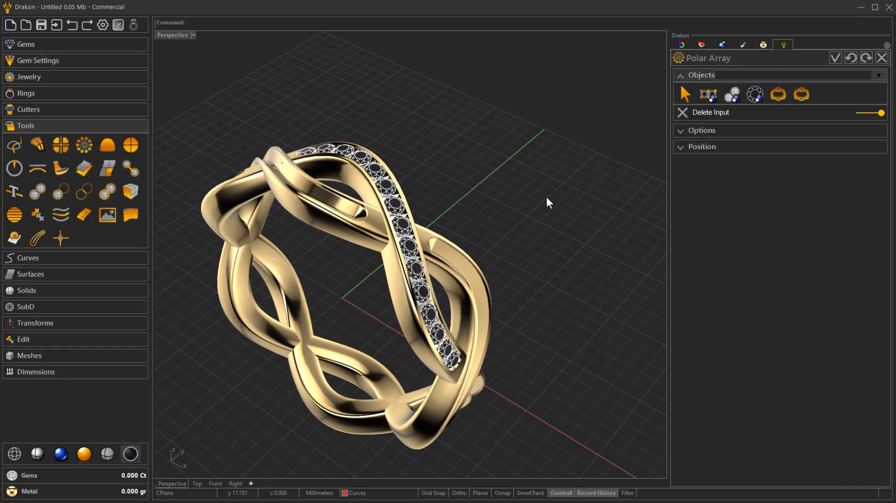
right_drag(555, 194, 565, 188)
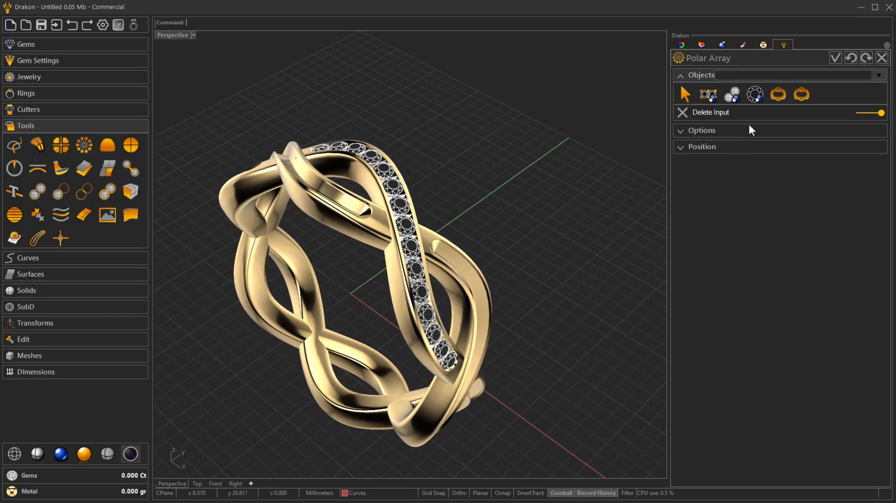
click(754, 100)
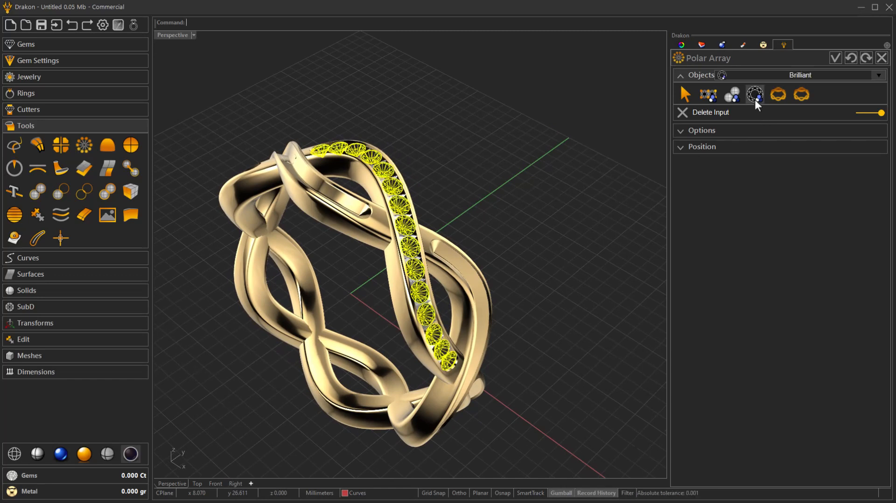
click(708, 96)
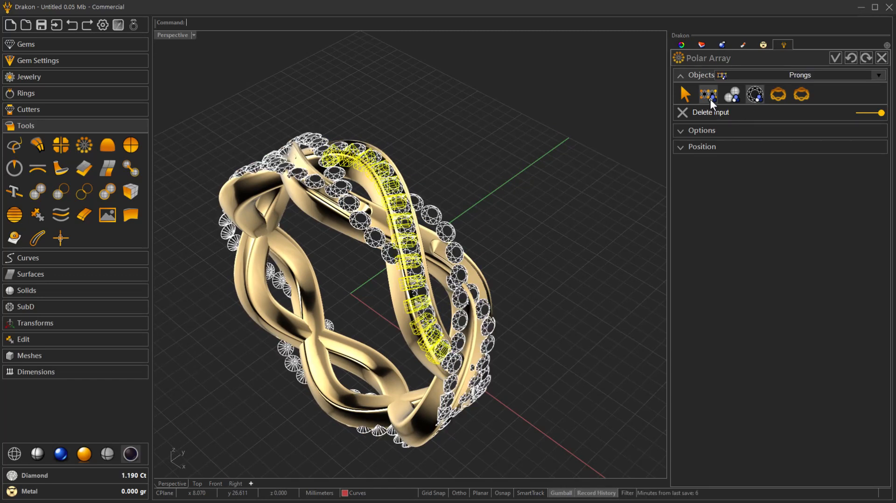
Set the polar array of gems and prongs to 6 copies, check it around the ring and accept it.
click(713, 131)
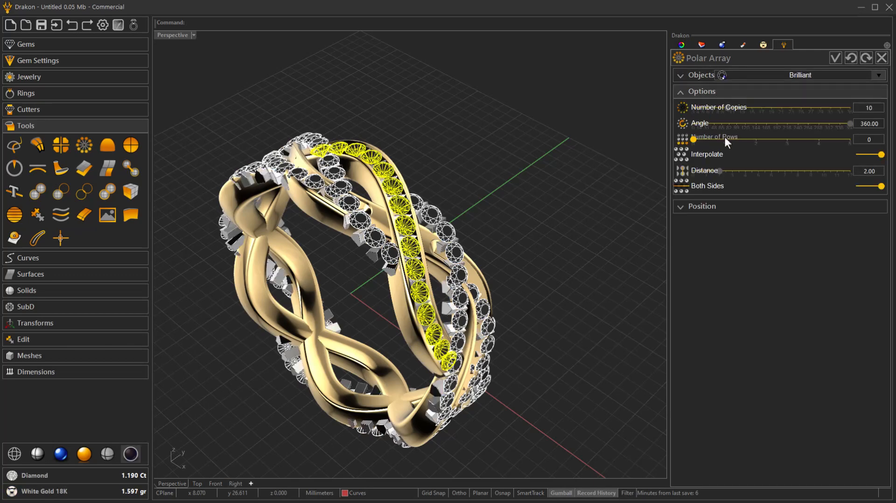
click(718, 108)
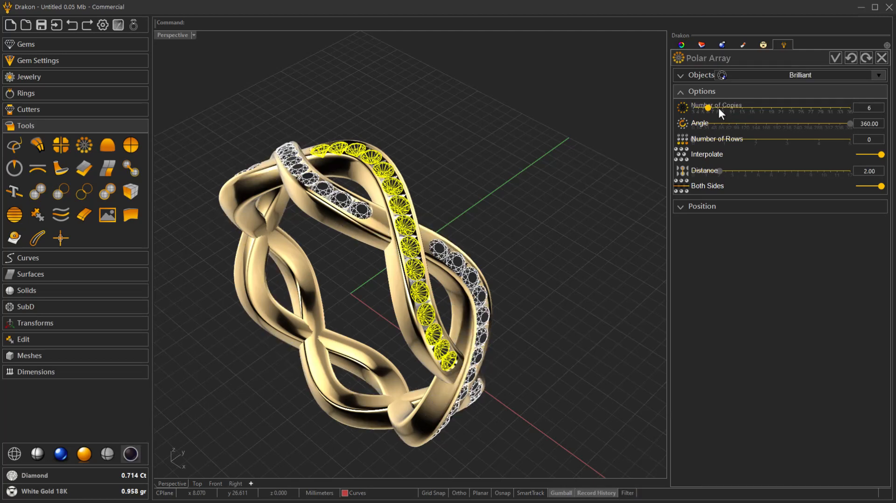
click(547, 268)
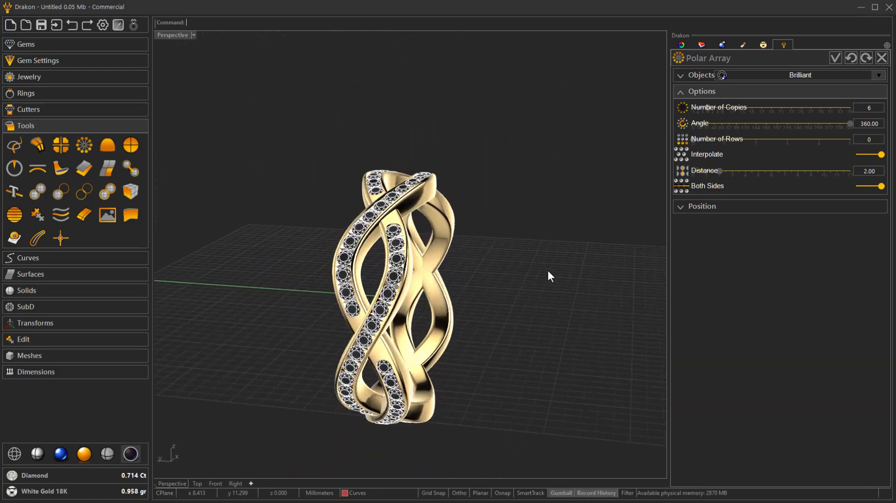
click(839, 61)
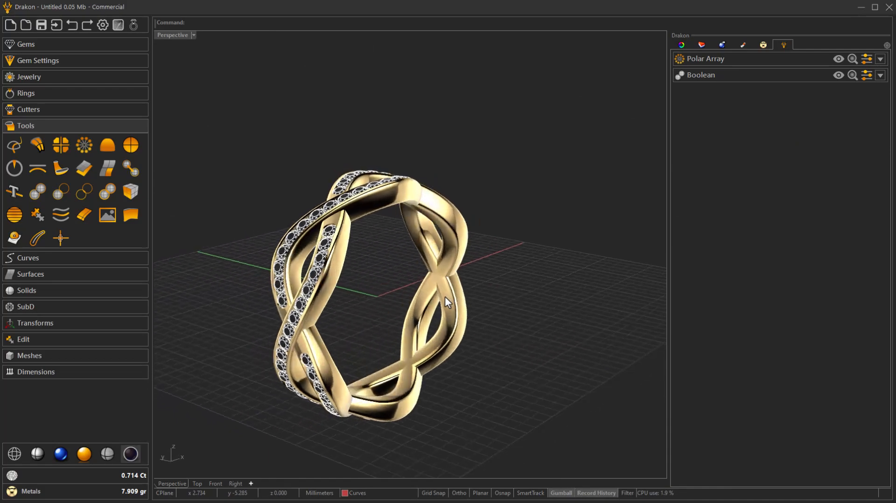